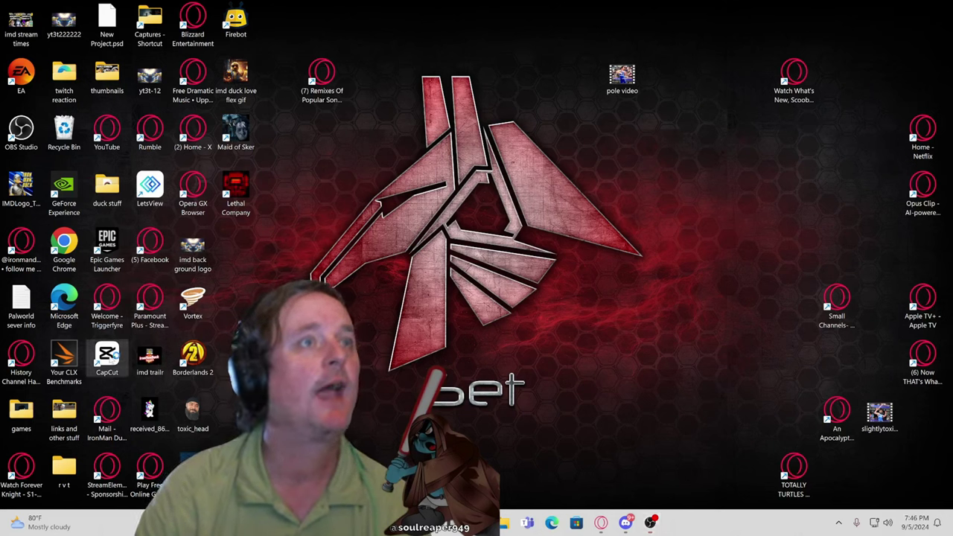
# Step: Launch CapCut, start a new project (0905), and take the editor out of full screen
pyautogui.doubleClick(106, 356)
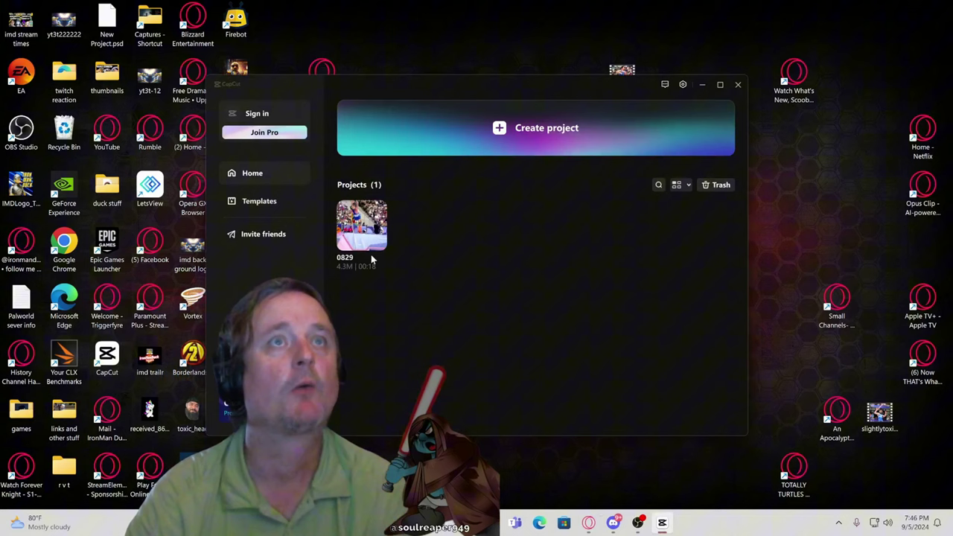
pyautogui.click(500, 128)
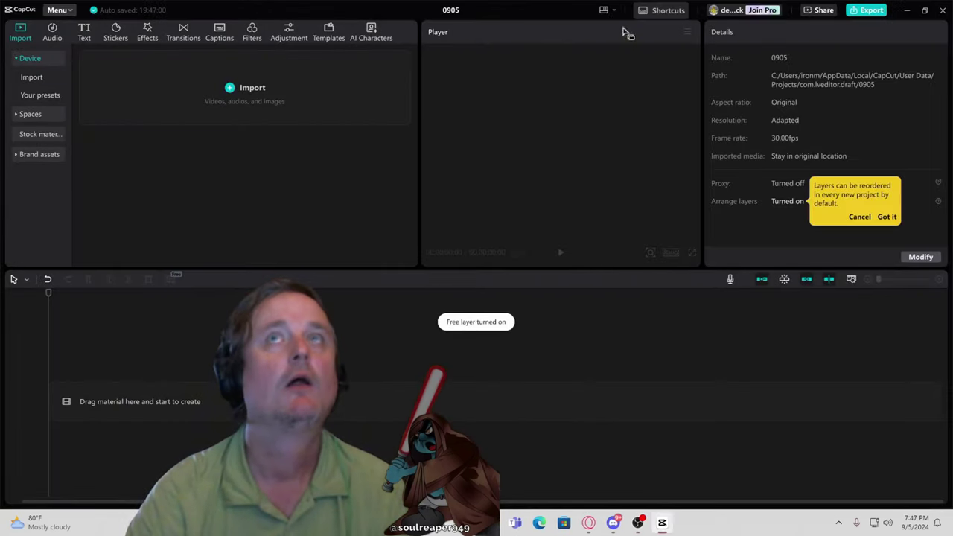
pyautogui.click(926, 11)
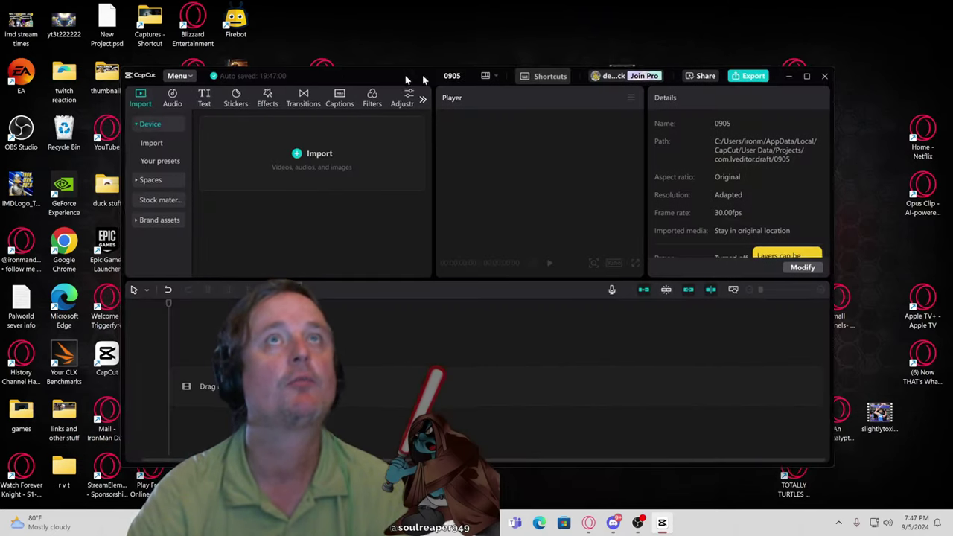
# Step: Move and resize the editor window to a smaller size near the upper left
pyautogui.moveTo(439, 77); pyautogui.dragTo(501, 71)
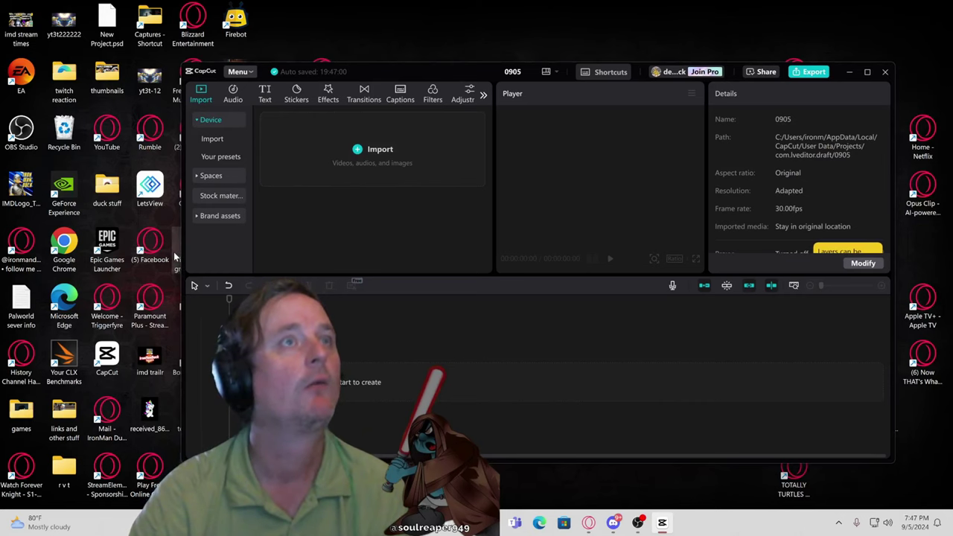
pyautogui.moveTo(181, 252); pyautogui.dragTo(188, 251)
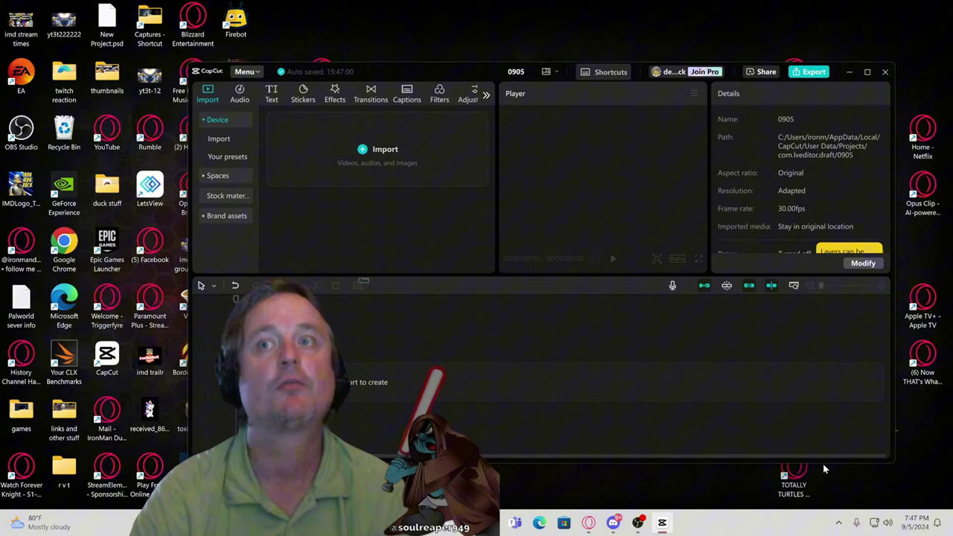
pyautogui.moveTo(823, 462); pyautogui.dragTo(794, 336)
pyautogui.moveTo(464, 65); pyautogui.dragTo(356, 43)
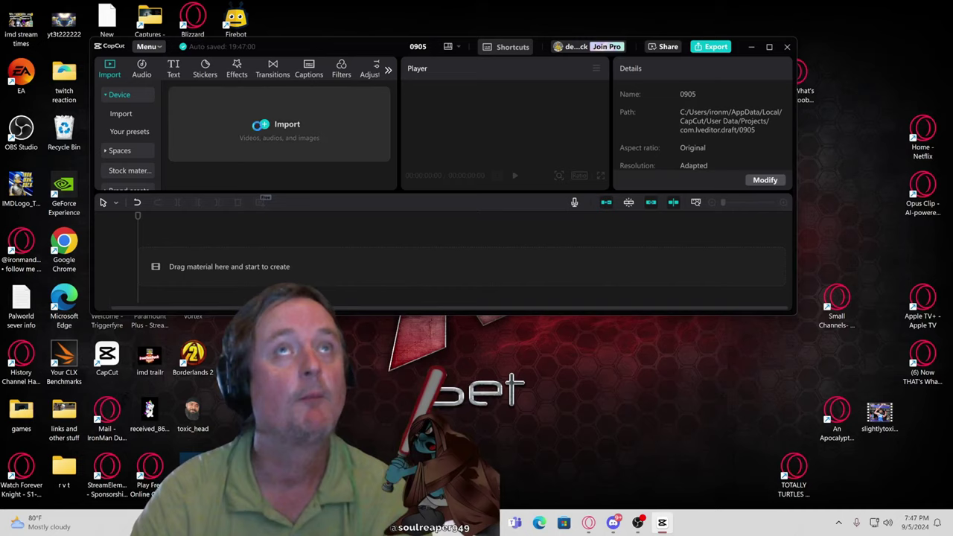
# Step: Import 'pole video.mp4' from the Desktop into the media panel
pyautogui.click(279, 123)
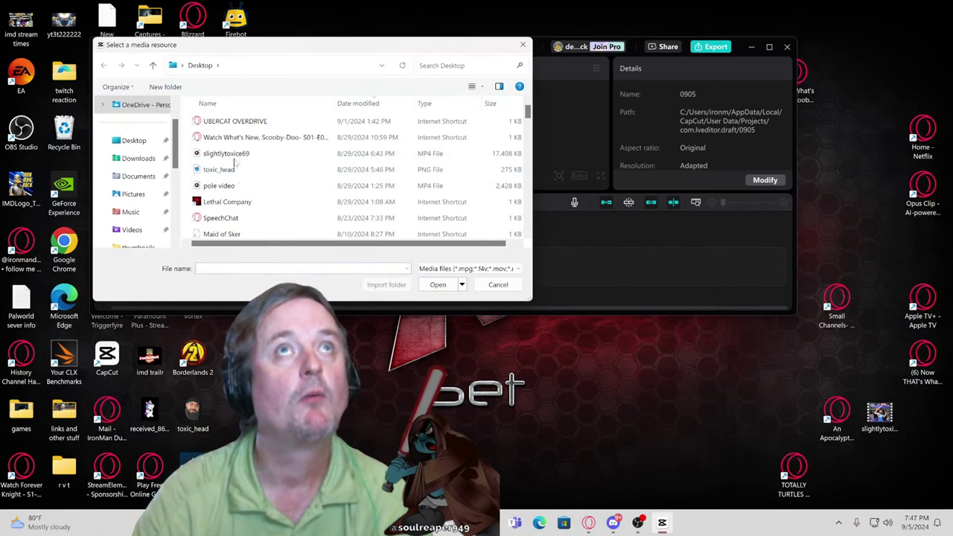
pyautogui.scroll(-2, 237, 152)
pyautogui.scroll(-5, 237, 172)
pyautogui.scroll(3, 237, 186)
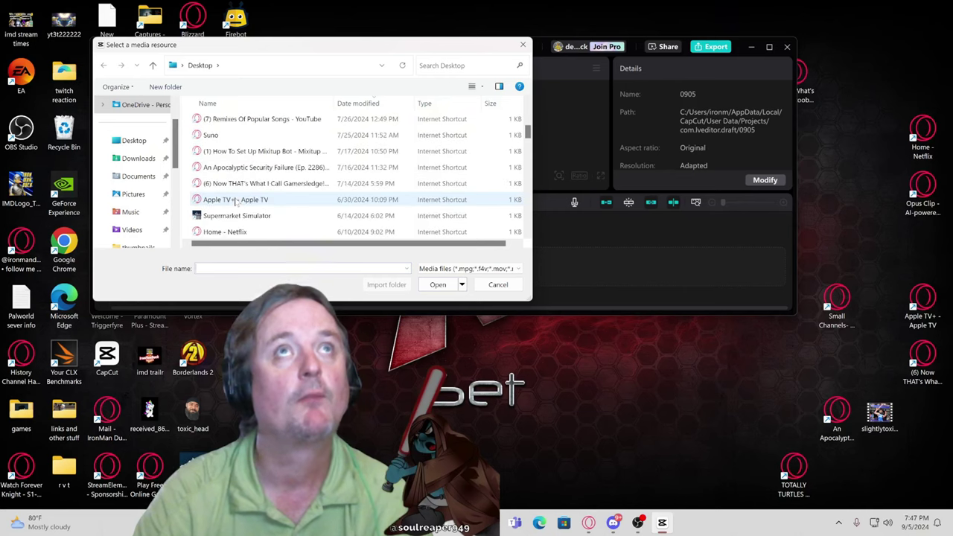
pyautogui.scroll(-12, 237, 192)
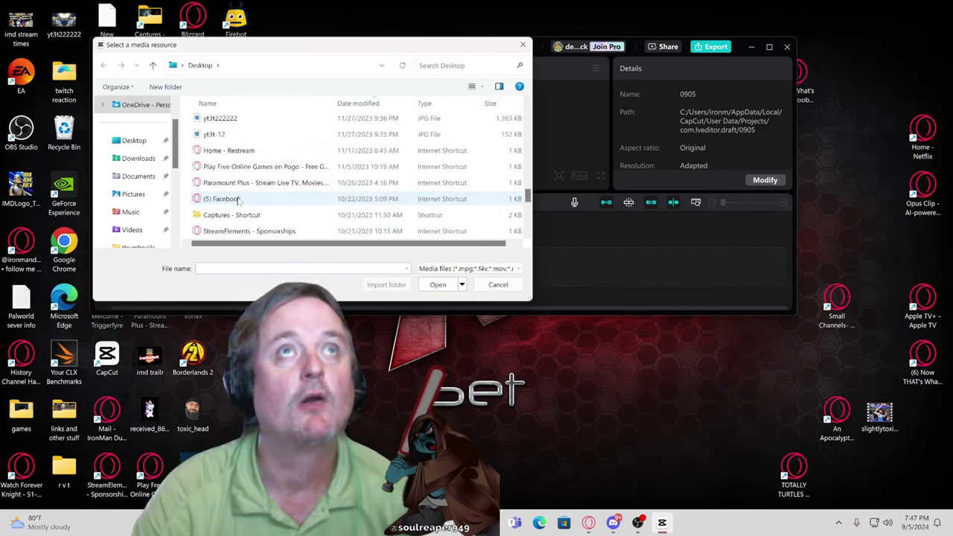
pyautogui.scroll(15, 237, 186)
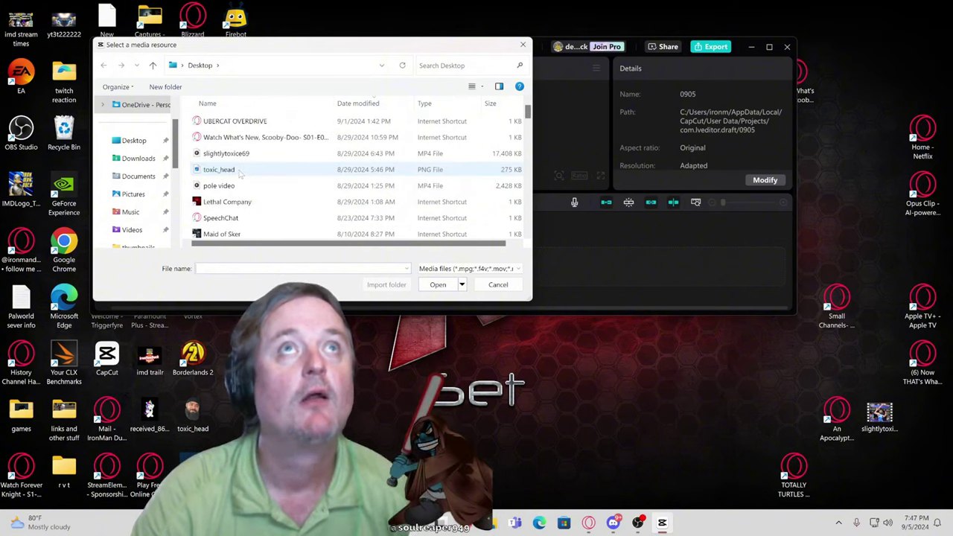
pyautogui.click(234, 187)
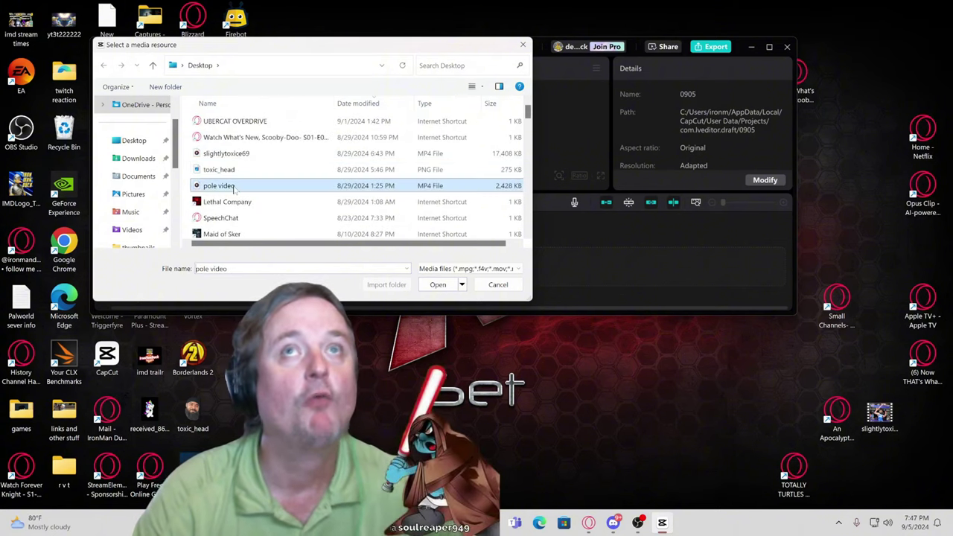
pyautogui.click(444, 286)
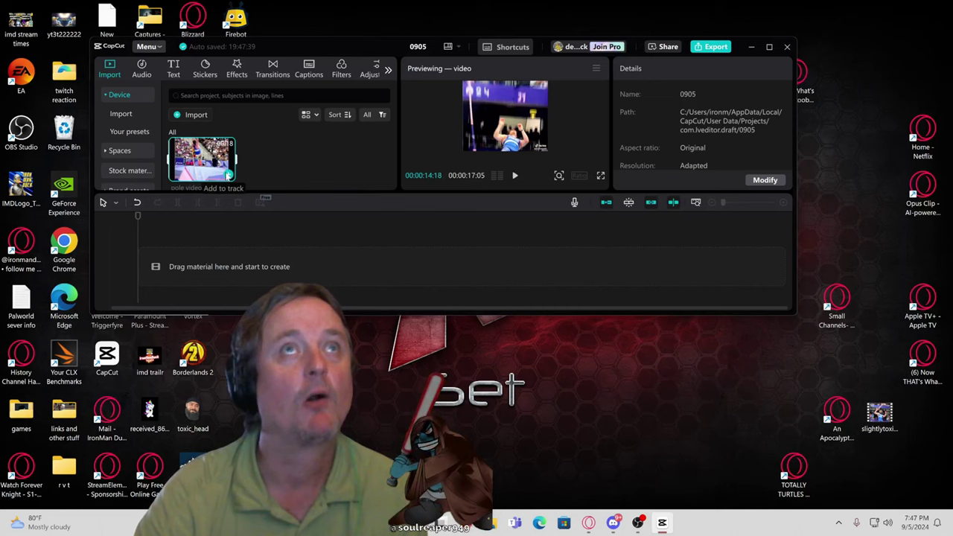
# Step: Add the pole video to the timeline and split it at about 2 s and 4 s
pyautogui.click(228, 176)
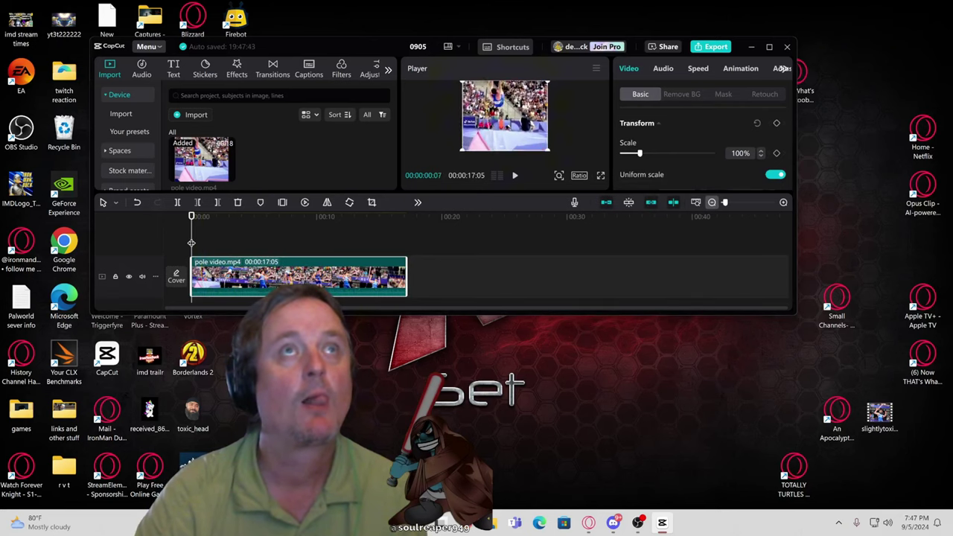
pyautogui.moveTo(199, 237); pyautogui.dragTo(216, 270)
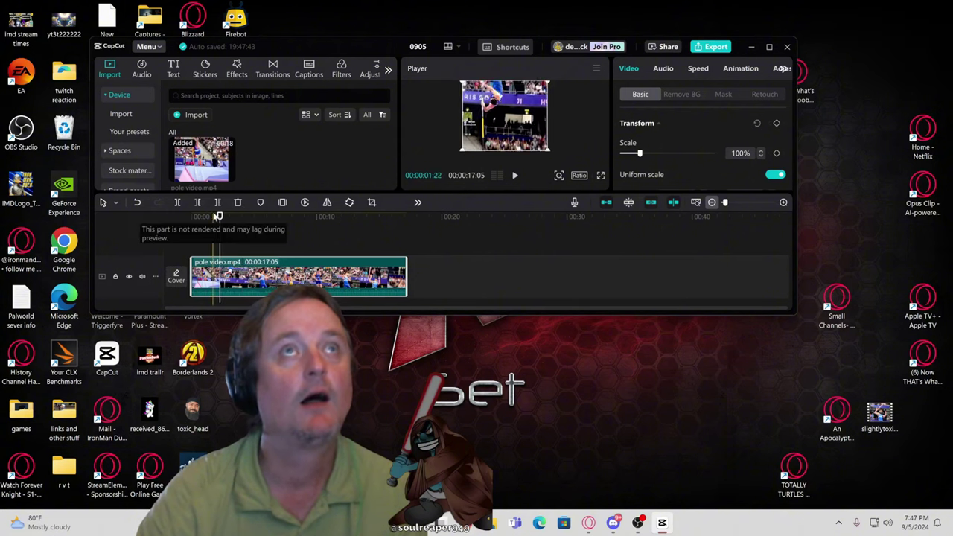
pyautogui.click(178, 208)
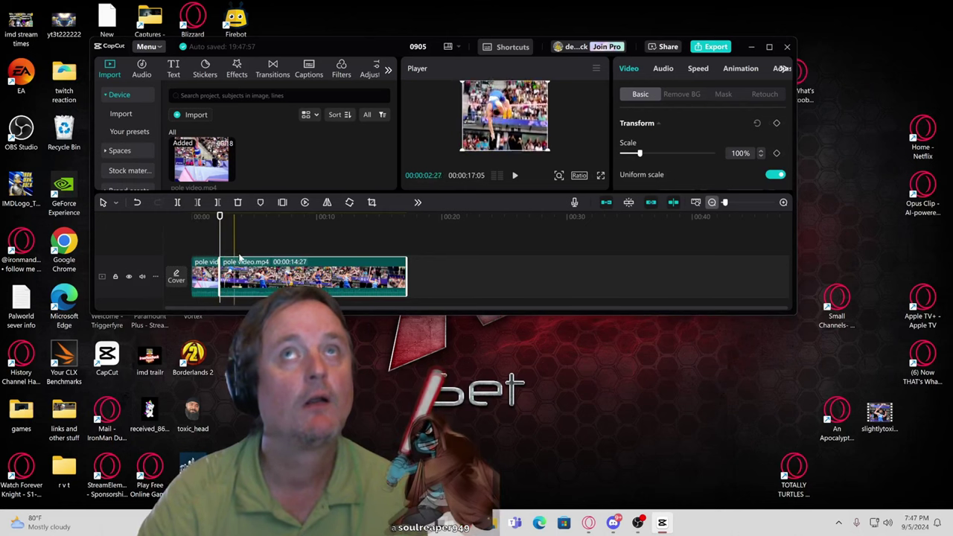
pyautogui.click(236, 252)
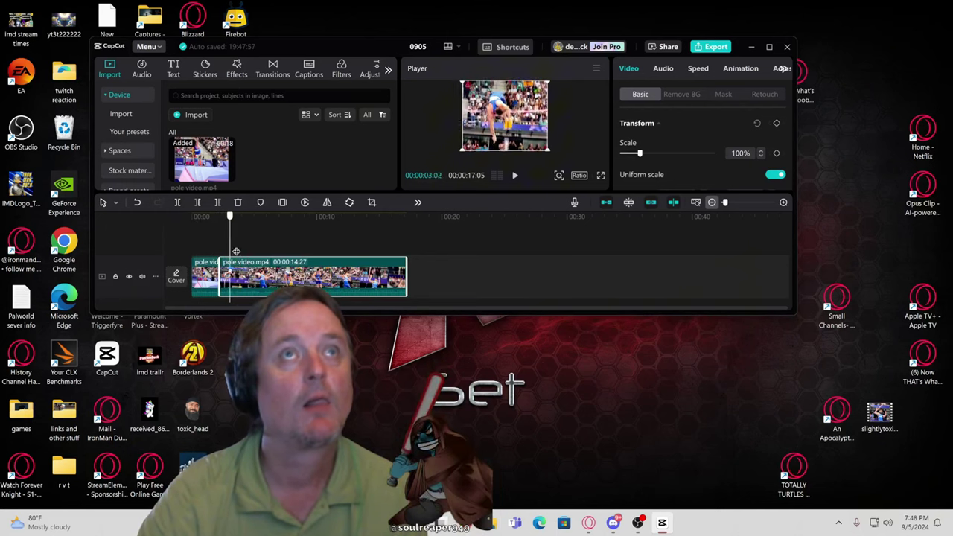
pyautogui.moveTo(235, 252); pyautogui.dragTo(247, 278)
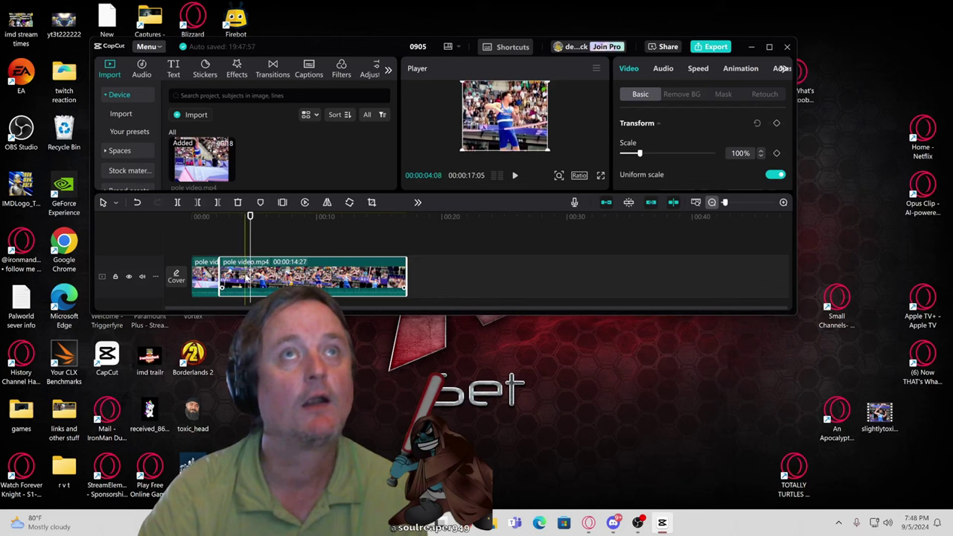
pyautogui.click(178, 204)
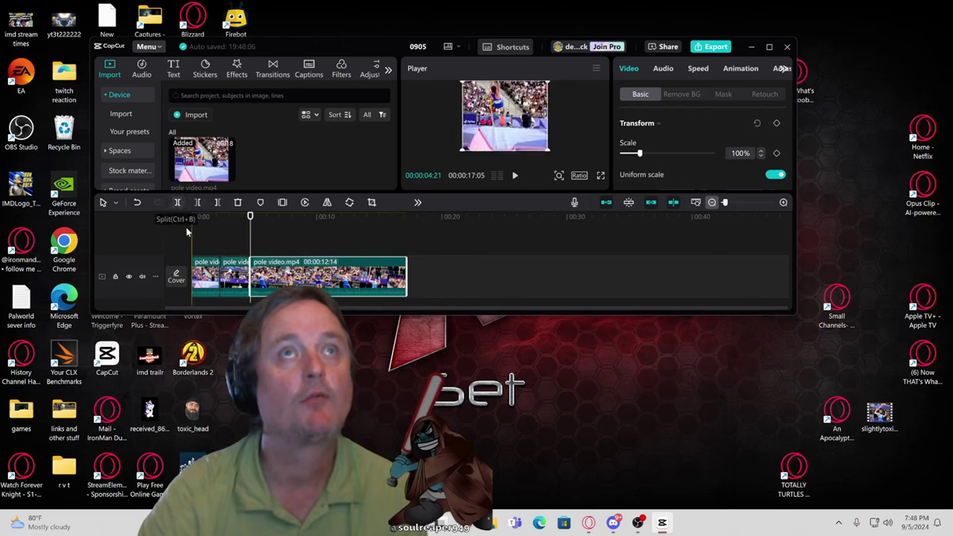
# Step: Delete the first and last segments, leaving the 00:00:02:13 middle section
pyautogui.click(207, 277)
pyautogui.rightClick(207, 277)
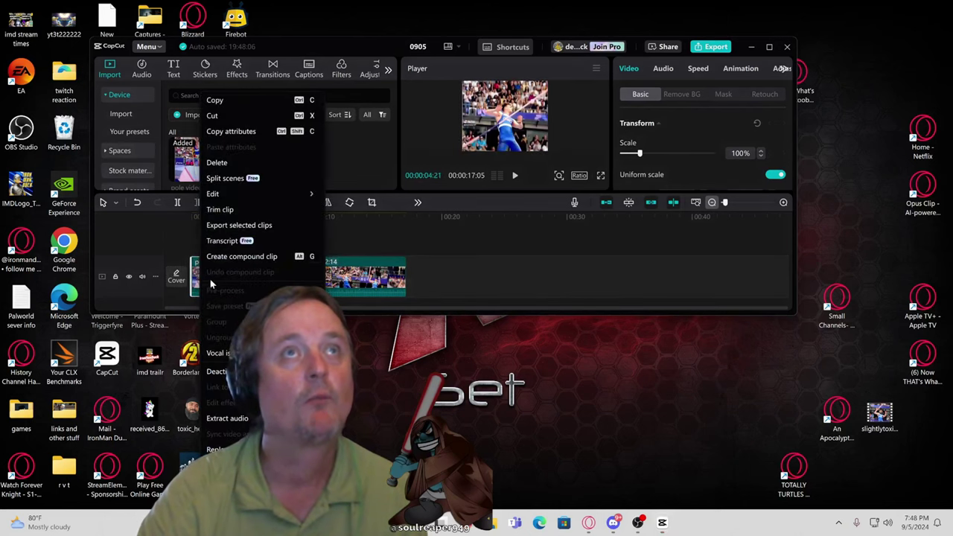
pyautogui.click(228, 163)
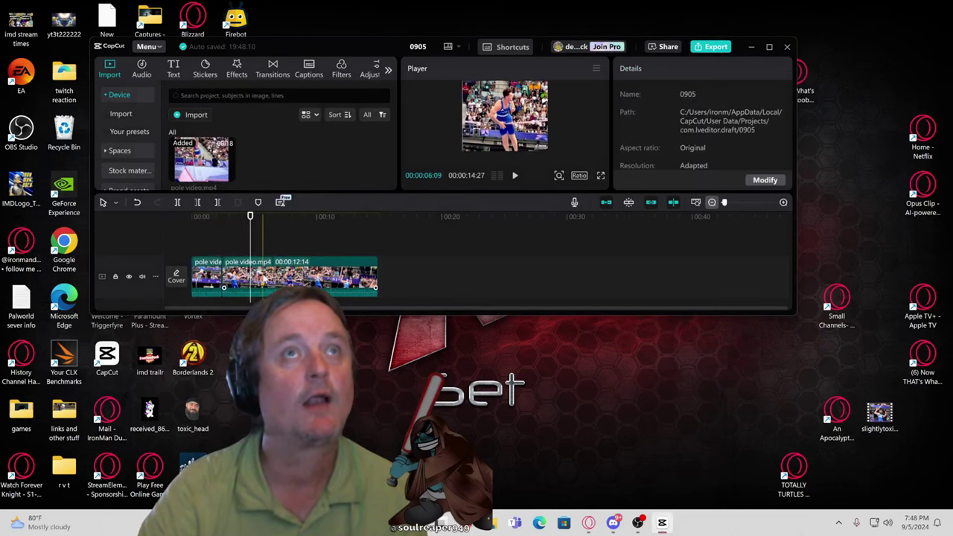
pyautogui.rightClick(269, 277)
pyautogui.click(291, 109)
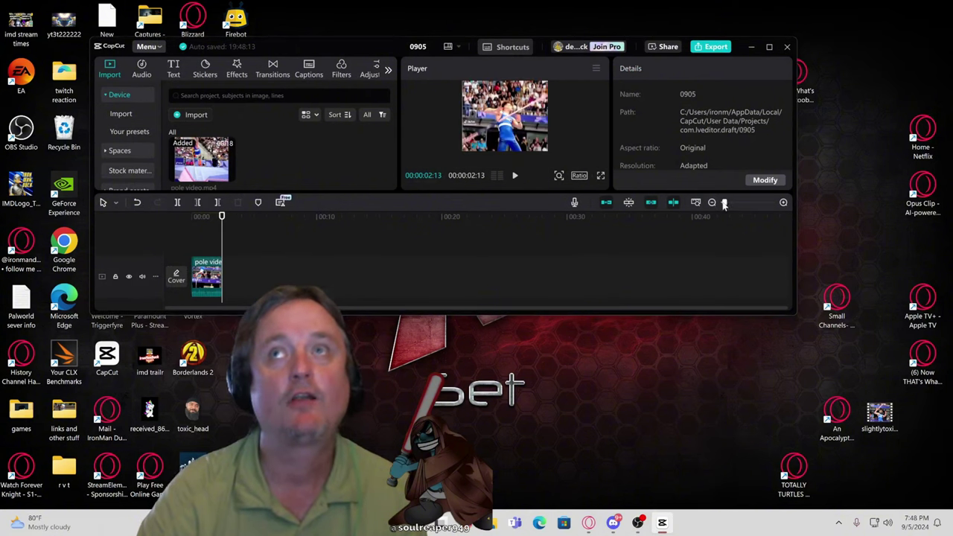
# Step: Zoom the timeline in, return the playhead to the start, and lock the pole video track
pyautogui.moveTo(726, 204); pyautogui.dragTo(745, 205)
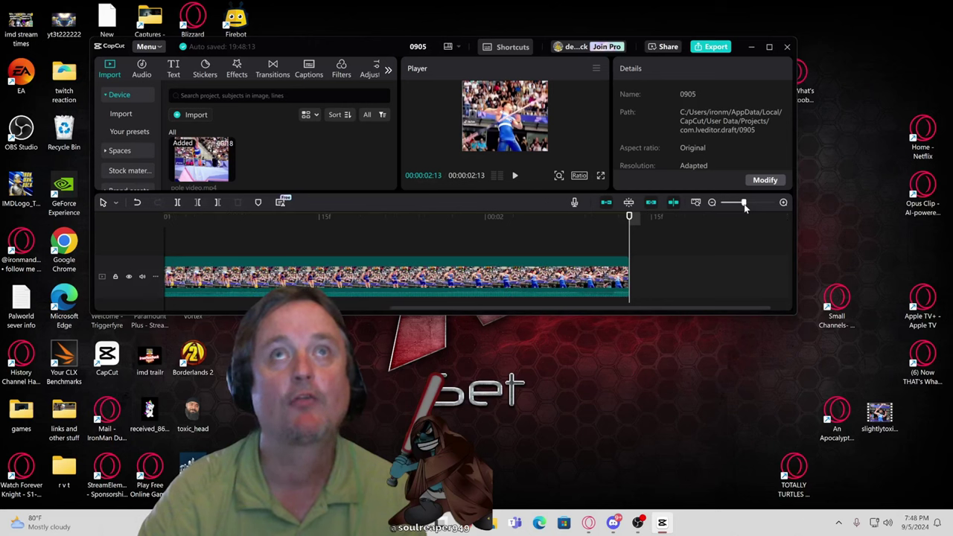
pyautogui.press('Left')
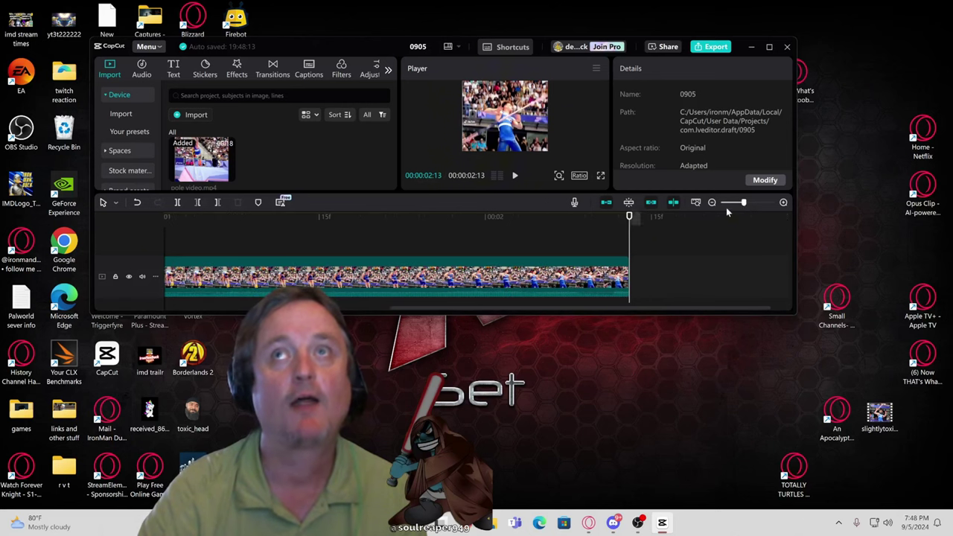
pyautogui.press('Home')
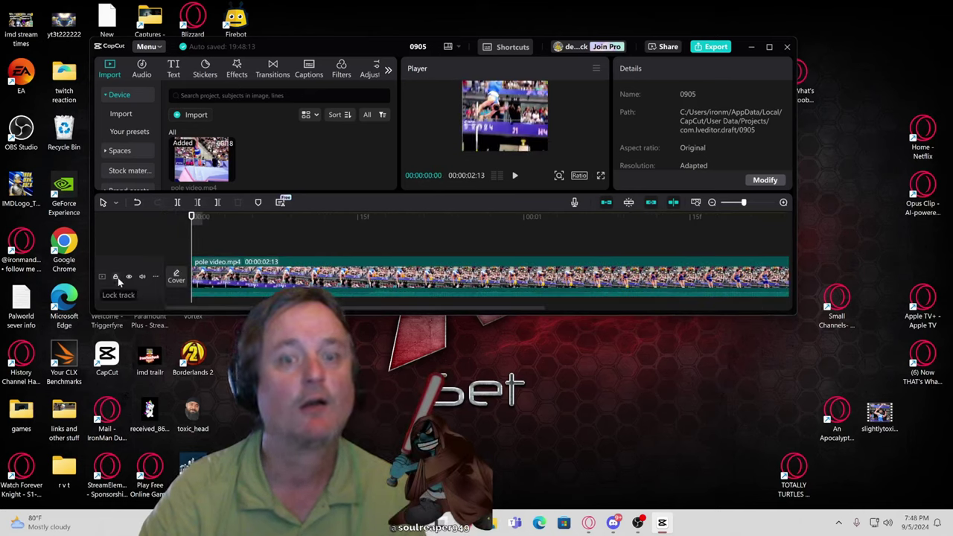
pyautogui.click(116, 276)
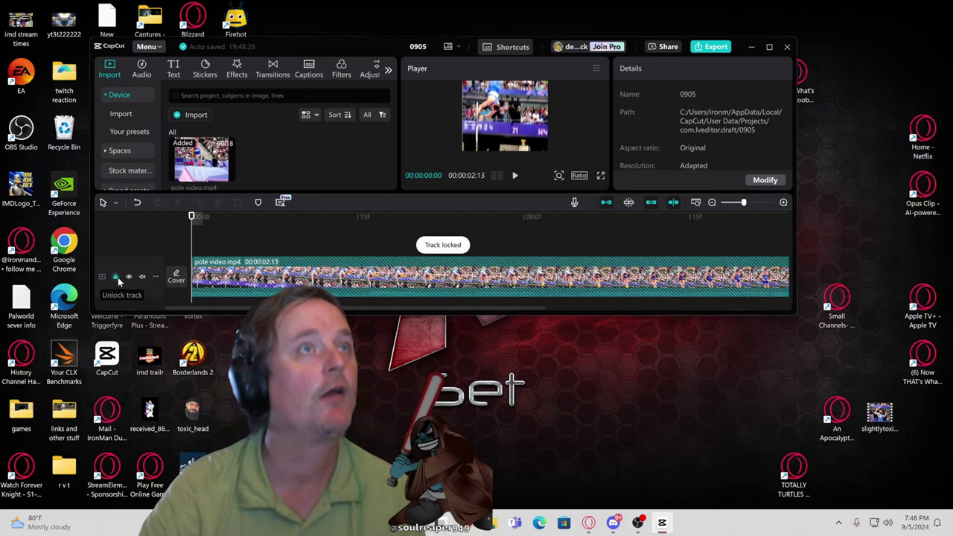
# Step: Import toxic_head.png, add it as an overlay, and drag it onto the athlete
pyautogui.click(195, 115)
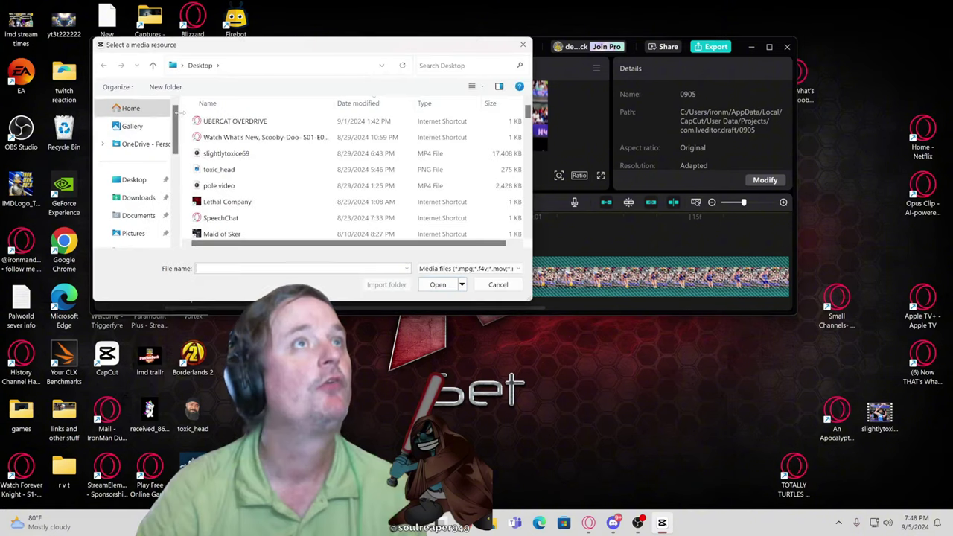
pyautogui.click(214, 173)
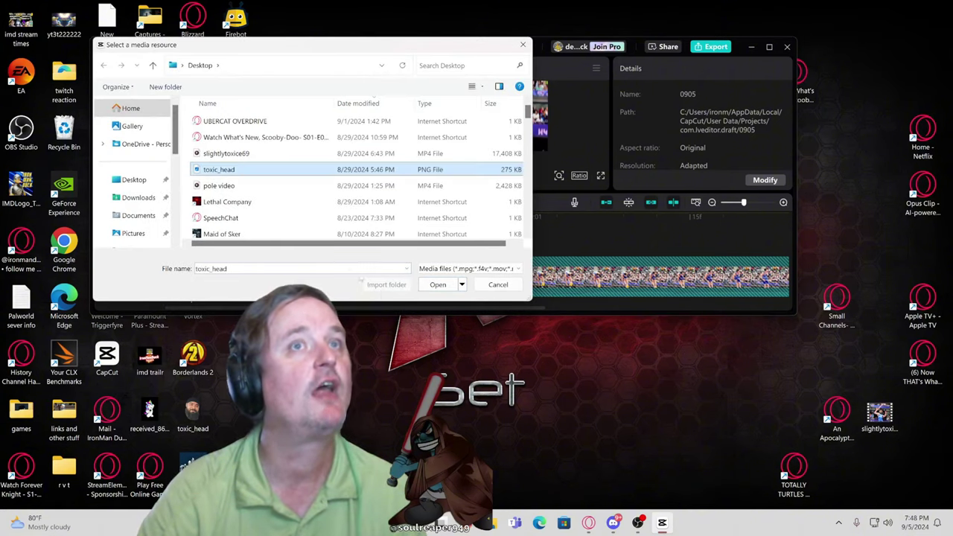
pyautogui.click(438, 286)
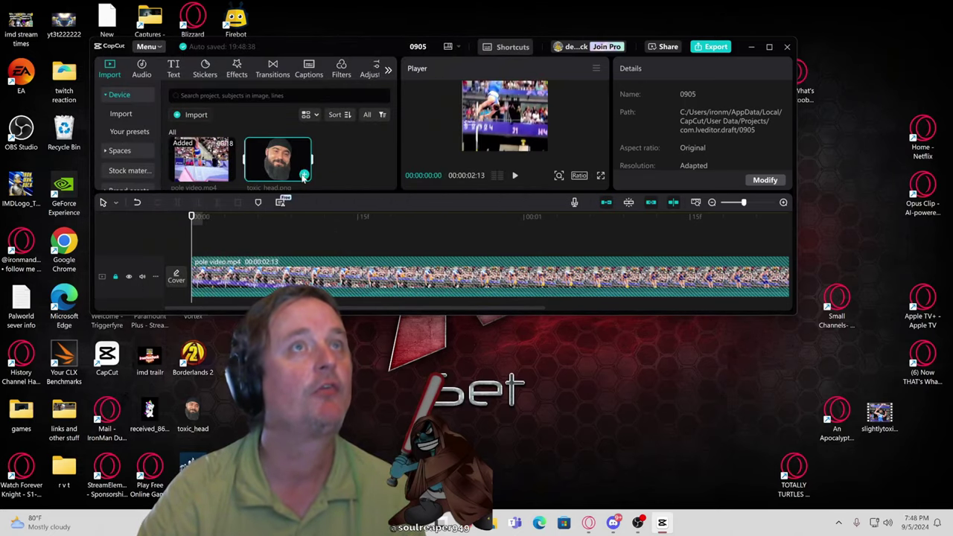
pyautogui.click(303, 177)
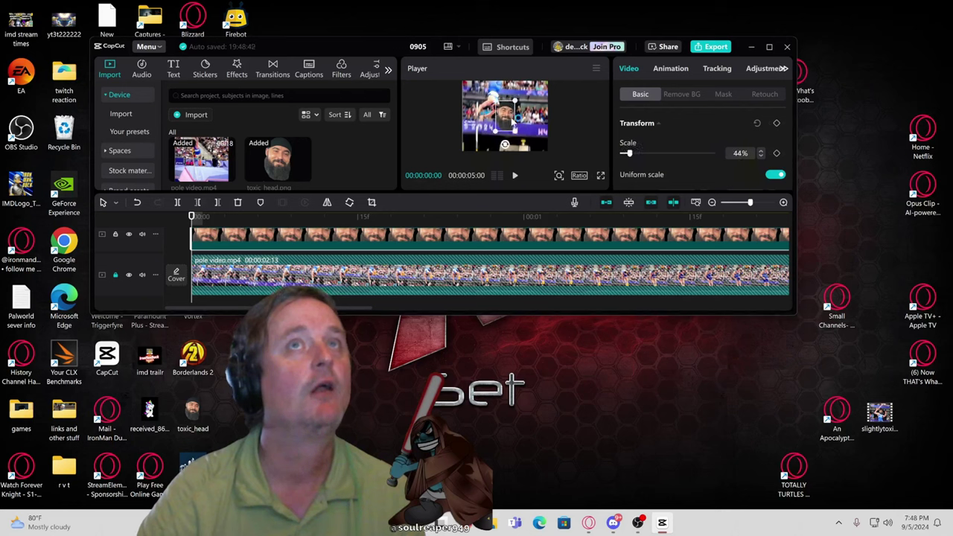
pyautogui.moveTo(508, 121)
pyautogui.mouseDown()
pyautogui.moveTo(501, 114)
pyautogui.moveTo(485, 133)
pyautogui.moveTo(496, 114)
pyautogui.mouseUp()
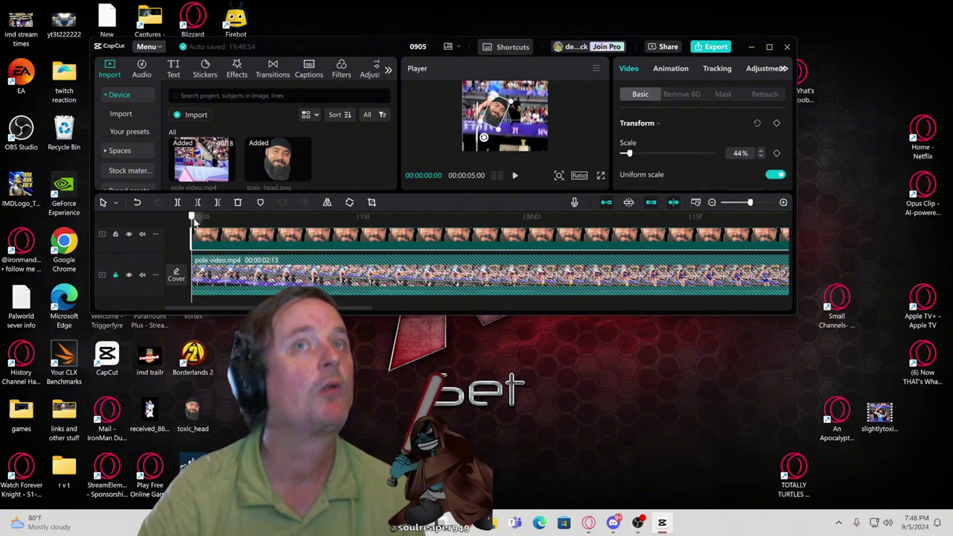
pyautogui.moveTo(194, 221); pyautogui.dragTo(342, 242)
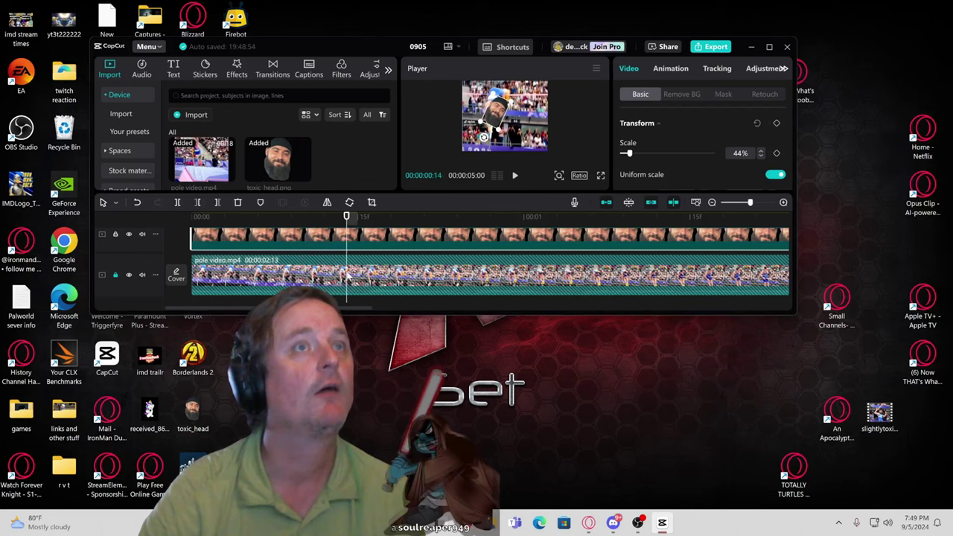
# Step: Unlock the pole track, split the head overlay, and move the next piece up onto the athlete
pyautogui.click(115, 276)
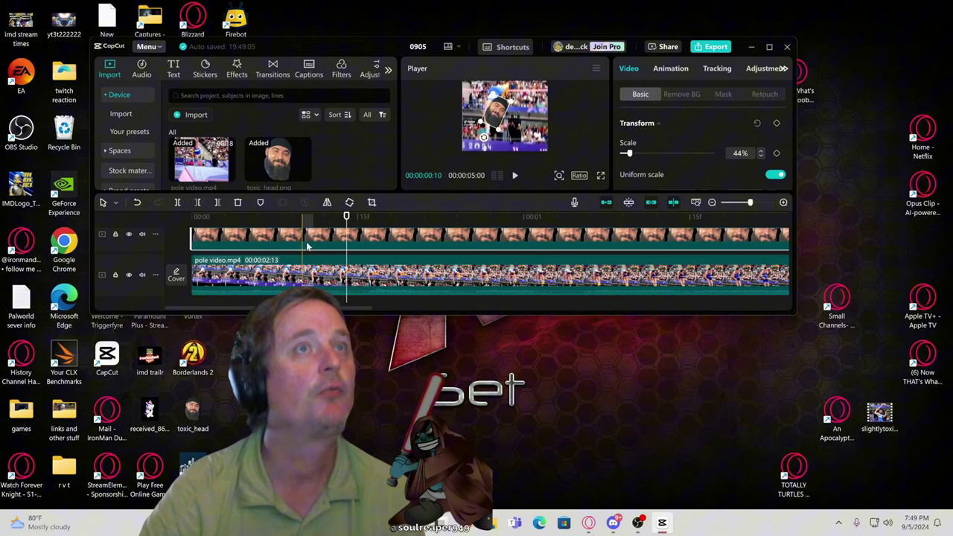
pyautogui.click(177, 202)
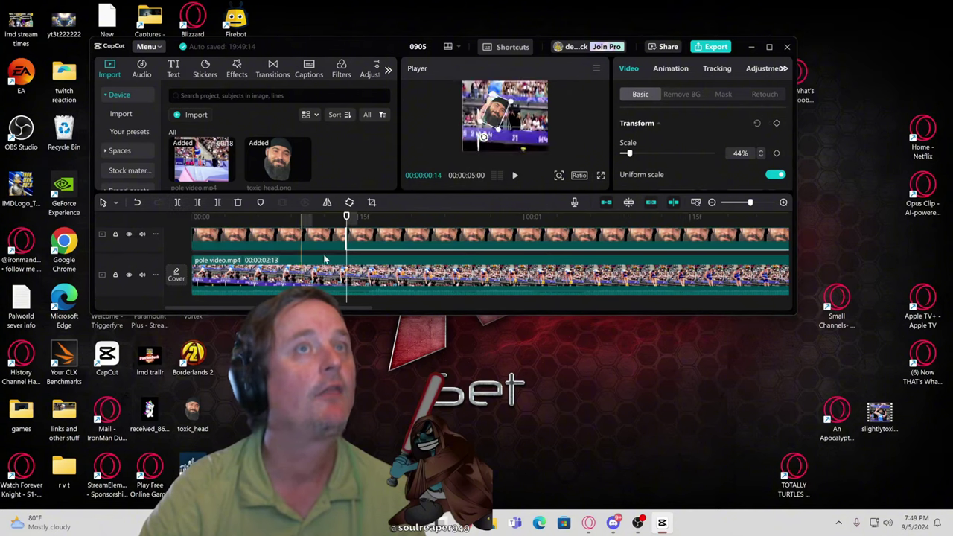
pyautogui.moveTo(347, 221); pyautogui.dragTo(367, 223)
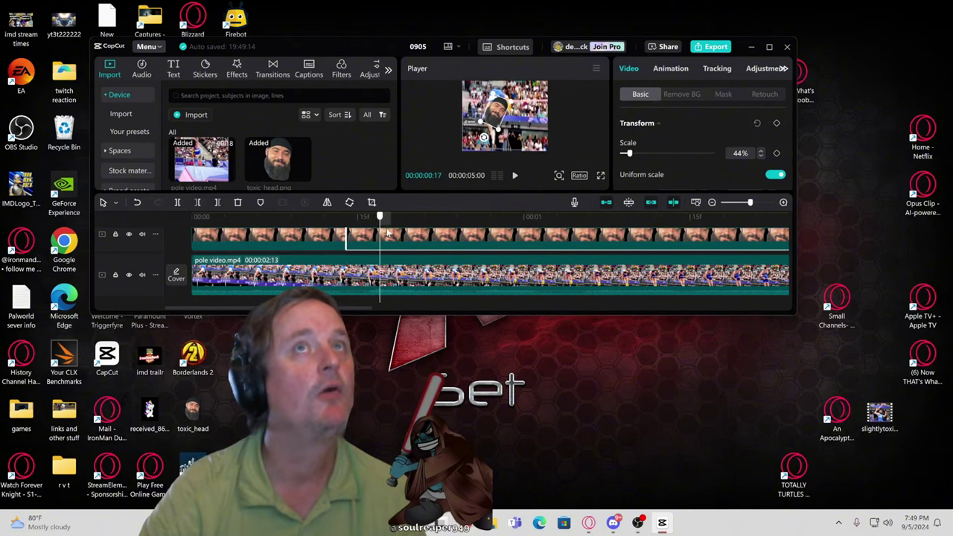
pyautogui.press('space')
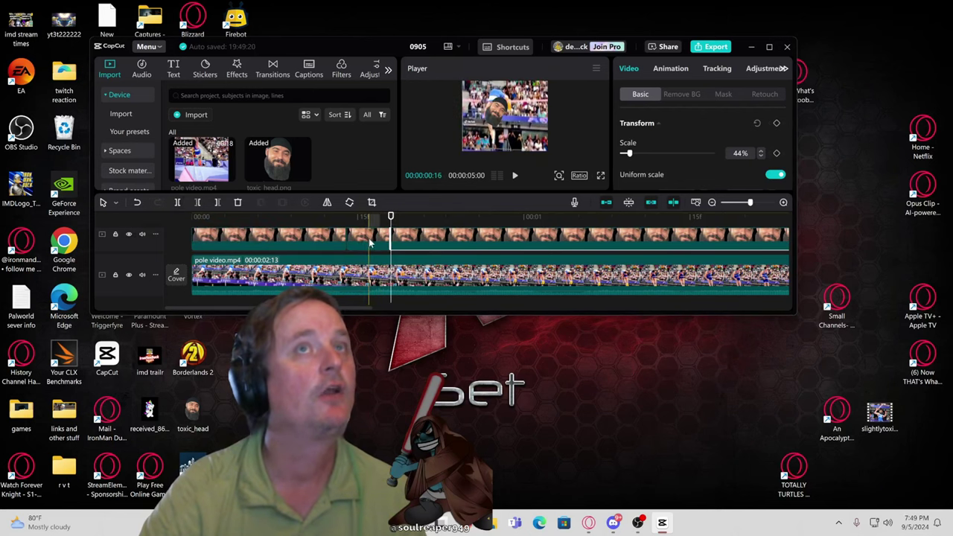
pyautogui.click(366, 238)
pyautogui.click(494, 116)
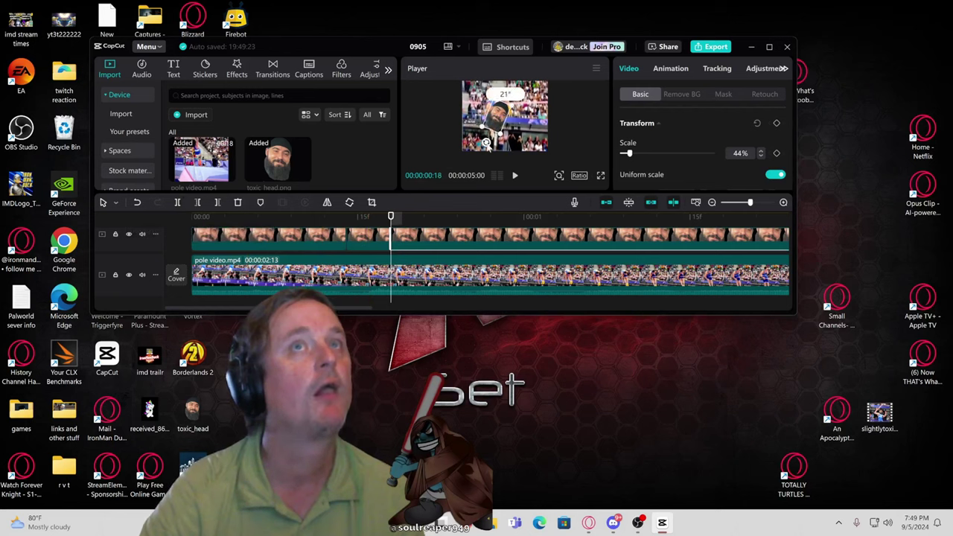
pyautogui.moveTo(498, 131); pyautogui.dragTo(496, 122)
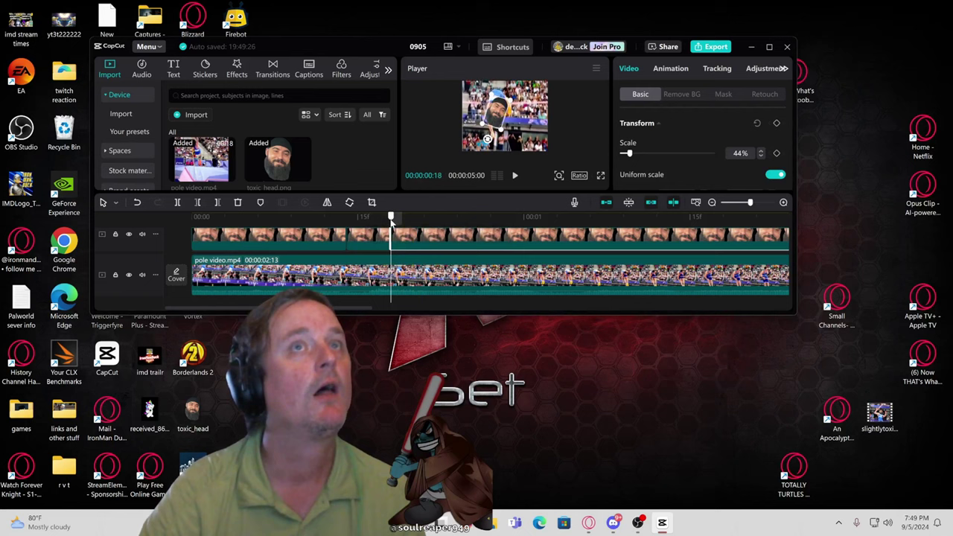
# Step: Split the overlay a frame later, rotating it to about 3.5° and repositioning it over the athlete
pyautogui.click(403, 218)
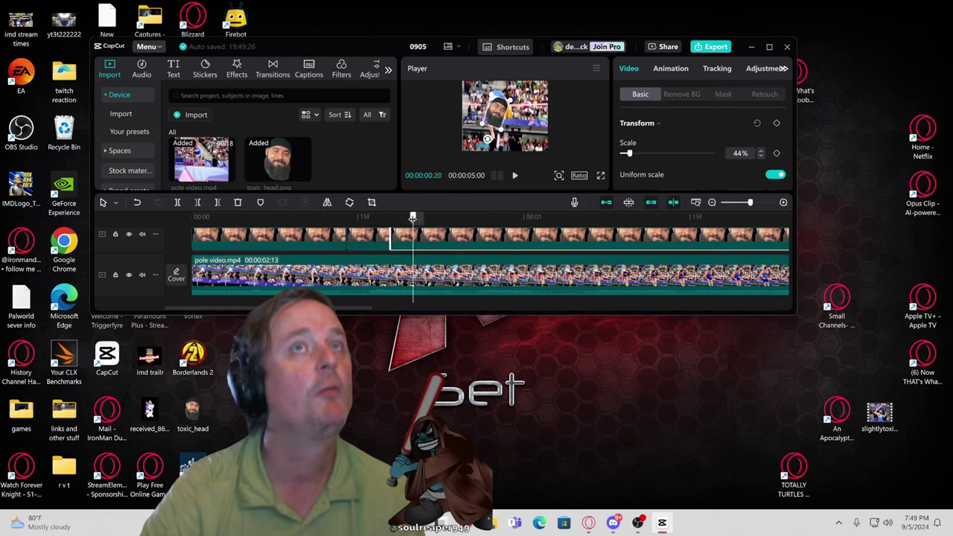
pyautogui.moveTo(413, 218); pyautogui.dragTo(426, 221)
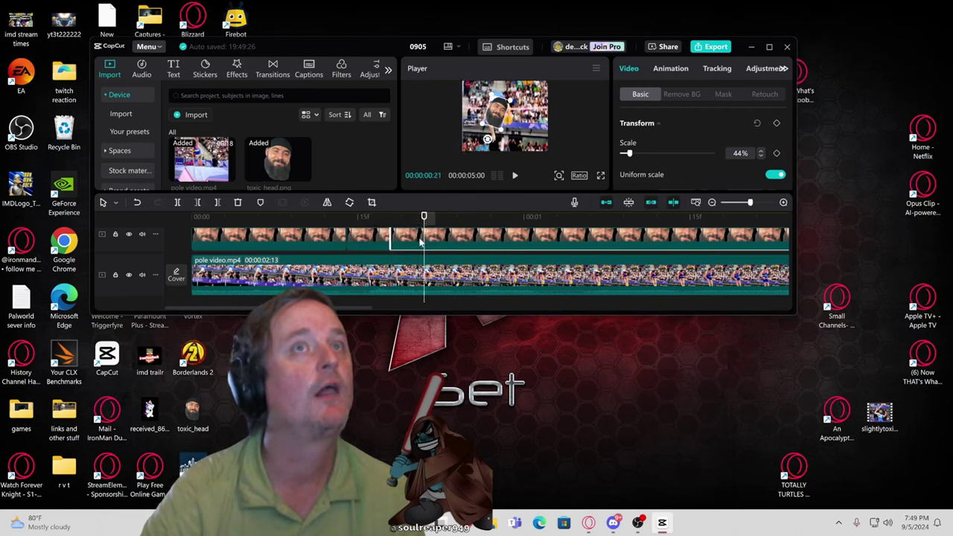
pyautogui.click(179, 203)
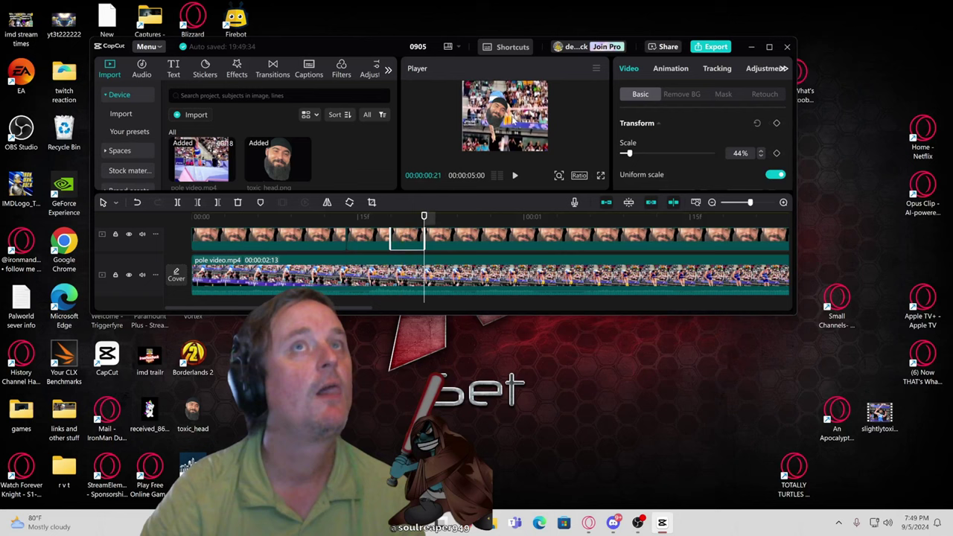
pyautogui.click(498, 118)
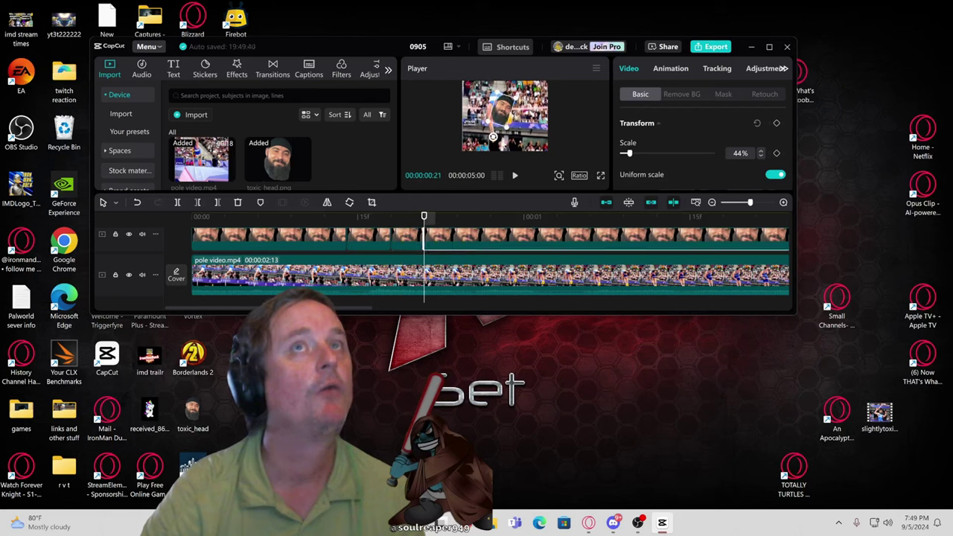
pyautogui.moveTo(495, 139); pyautogui.dragTo(500, 138)
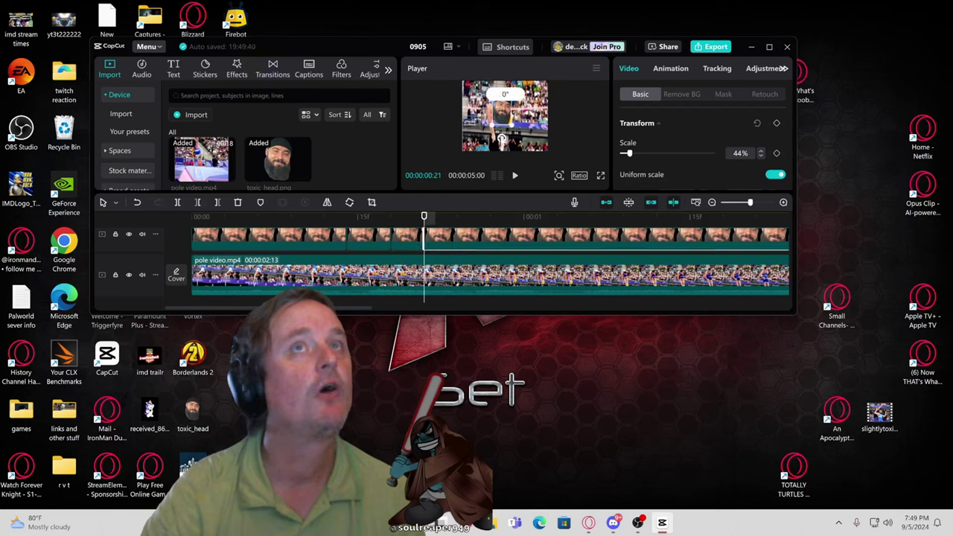
pyautogui.moveTo(425, 218); pyautogui.dragTo(409, 226)
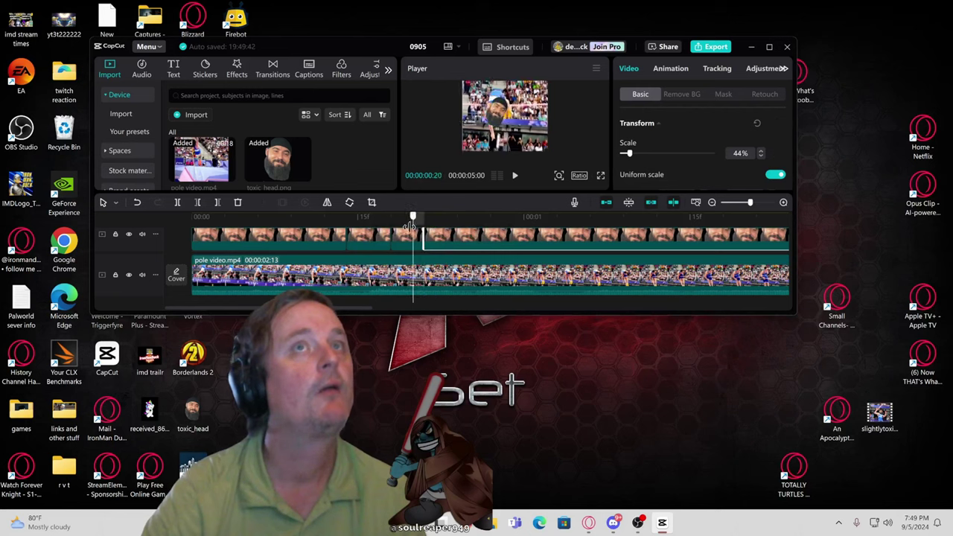
pyautogui.click(410, 246)
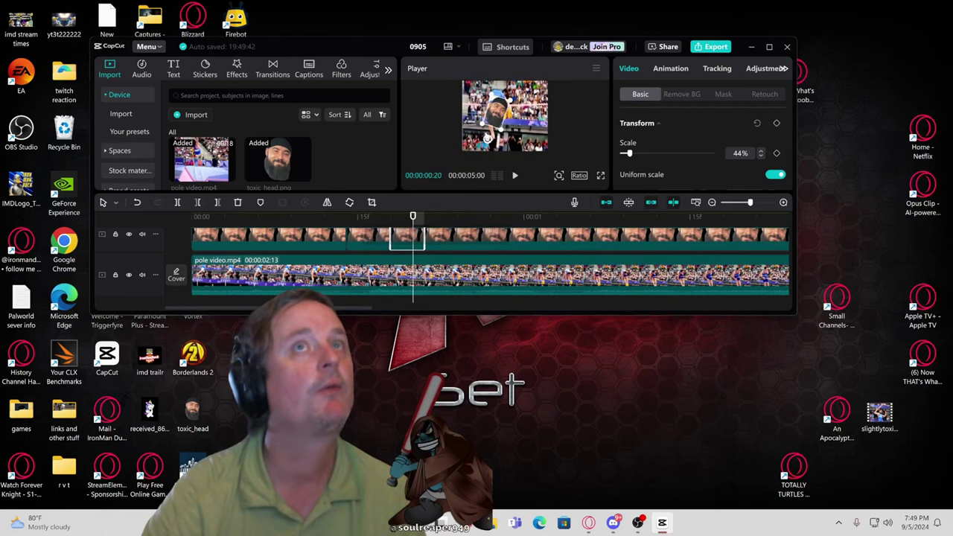
pyautogui.moveTo(502, 119); pyautogui.dragTo(495, 112)
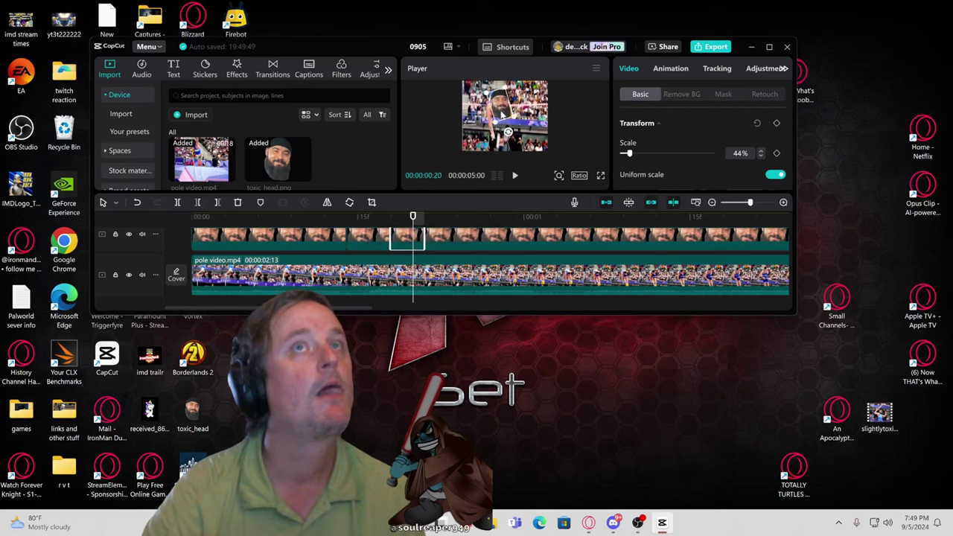
# Step: Split the overlay at 1 second and 1:05, delete the piece between, and rotate to about 339.5°
pyautogui.moveTo(413, 217); pyautogui.dragTo(465, 216)
pyautogui.moveTo(479, 219); pyautogui.dragTo(526, 238)
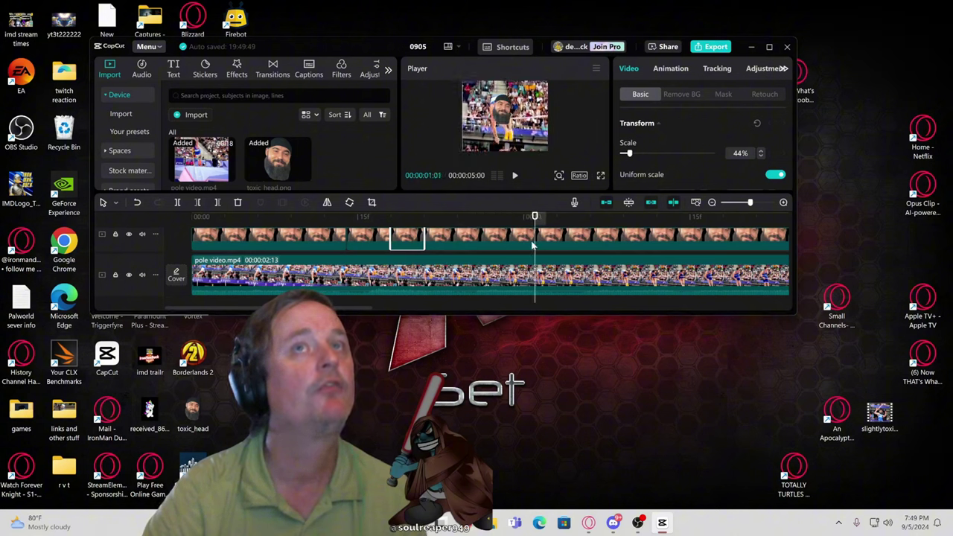
pyautogui.click(538, 238)
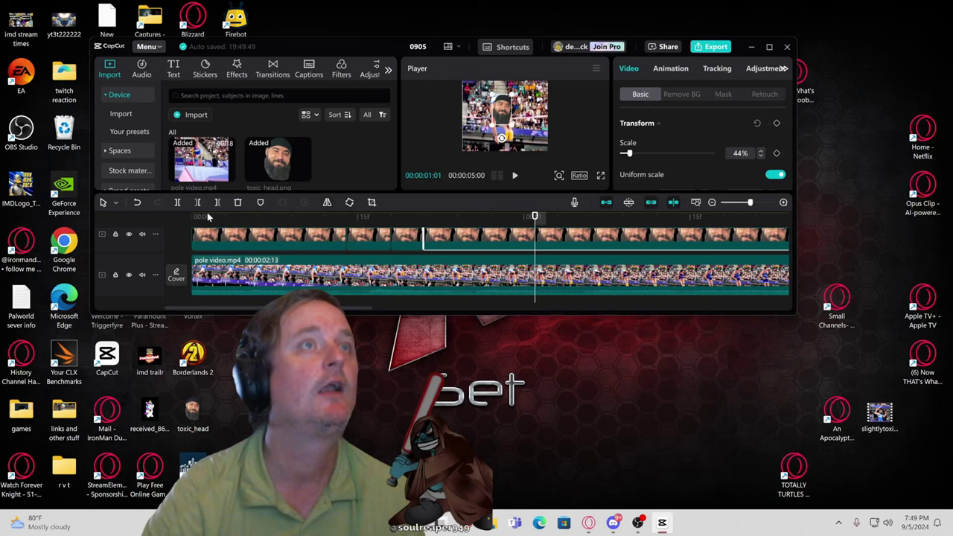
pyautogui.click(177, 203)
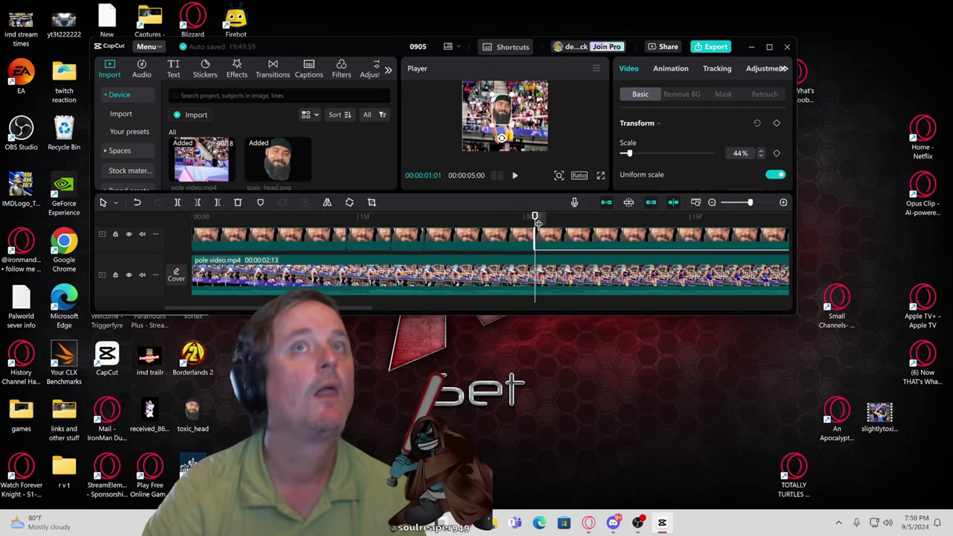
pyautogui.moveTo(535, 219); pyautogui.dragTo(576, 223)
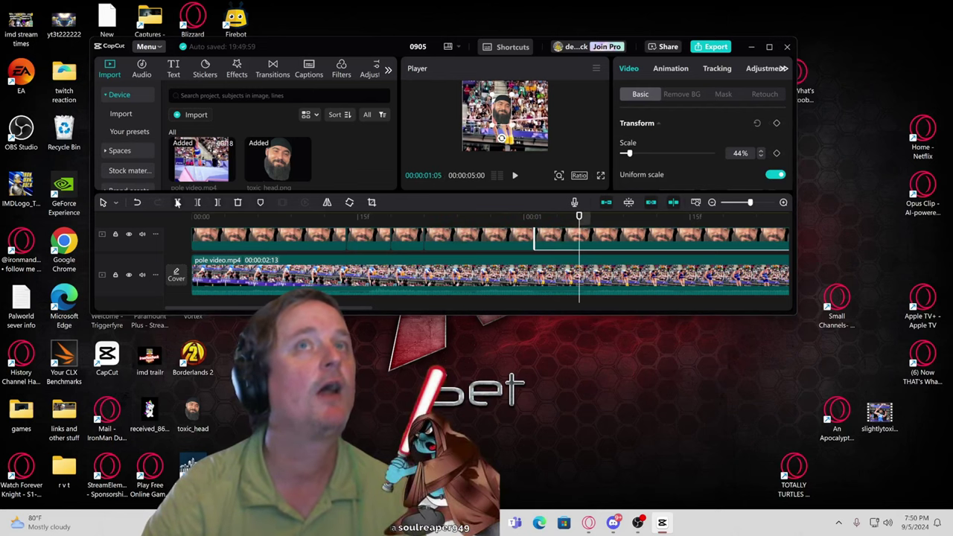
pyautogui.click(178, 202)
pyautogui.click(558, 237)
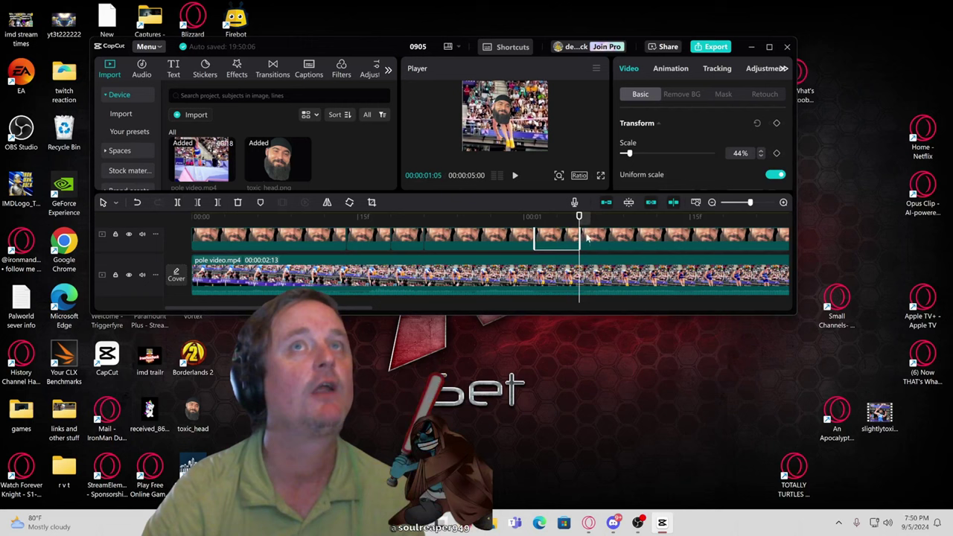
pyautogui.press('Delete')
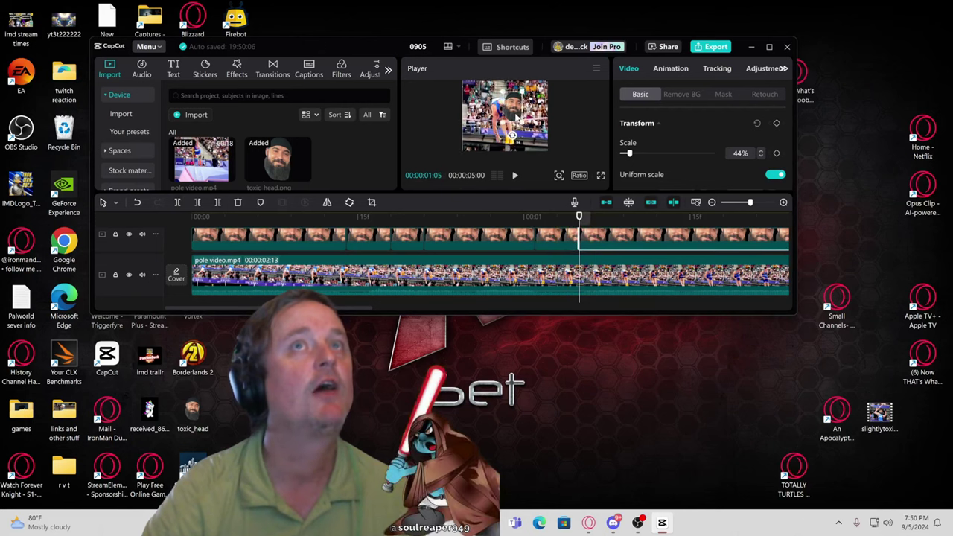
pyautogui.moveTo(510, 136); pyautogui.dragTo(522, 139)
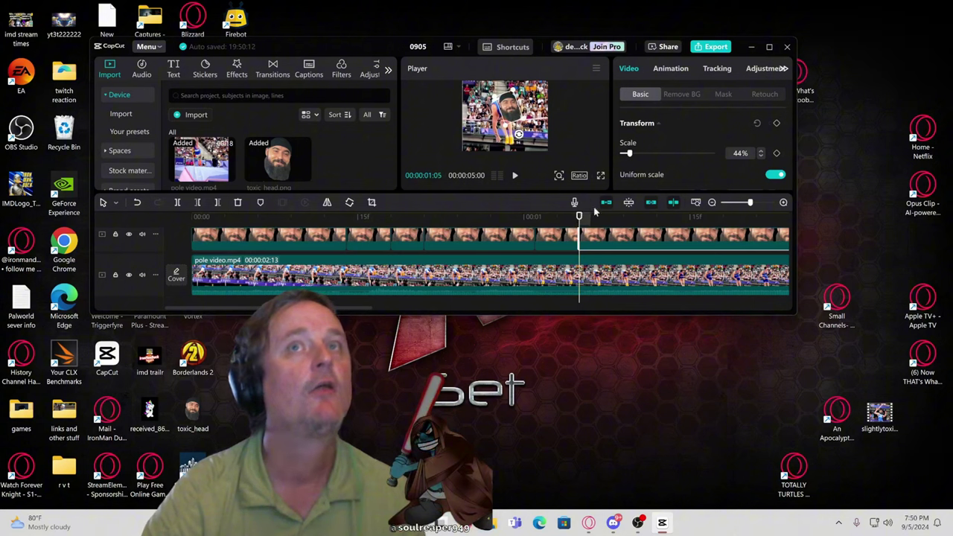
# Step: Split the overlay again and at 00:00:01:17, setting that piece upright on the athlete's head
pyautogui.moveTo(580, 217); pyautogui.dragTo(662, 242)
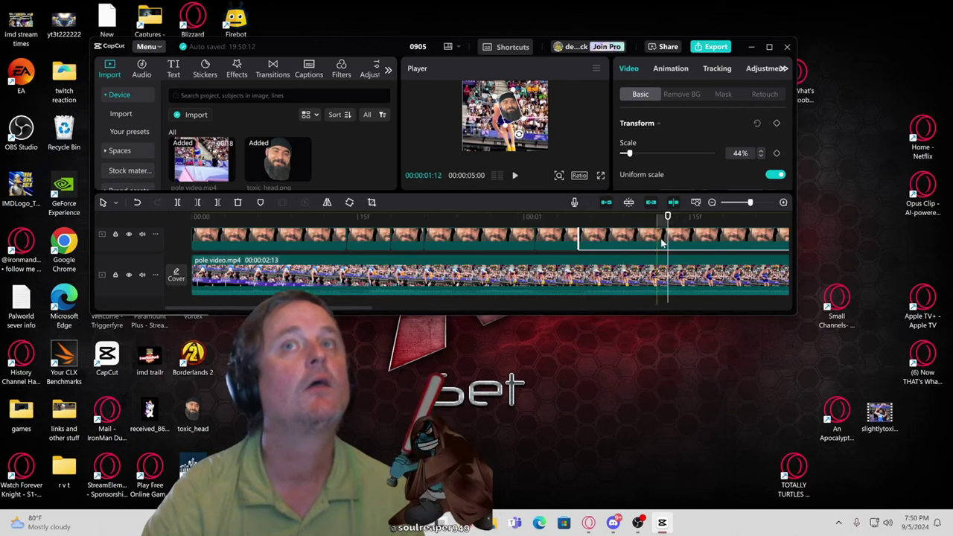
pyautogui.click(180, 203)
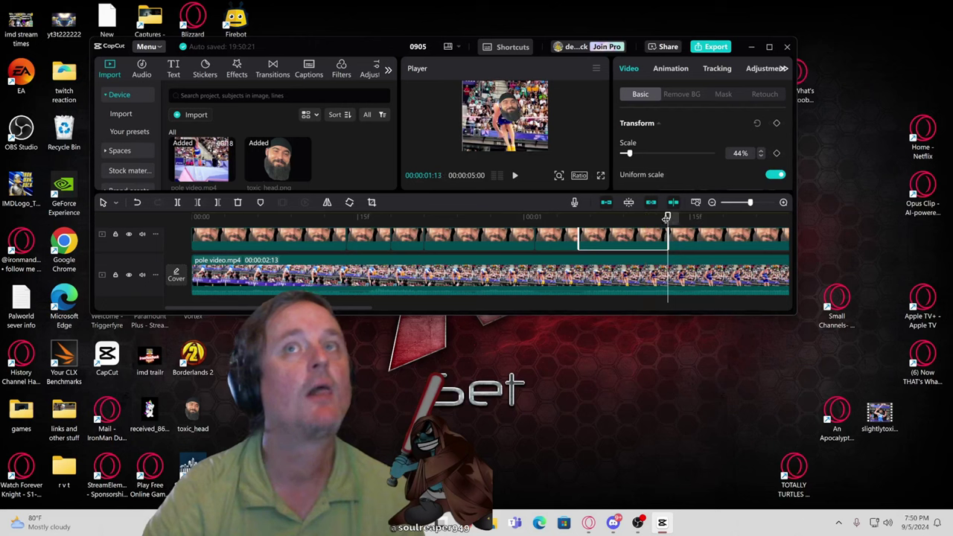
pyautogui.moveTo(666, 218); pyautogui.dragTo(713, 221)
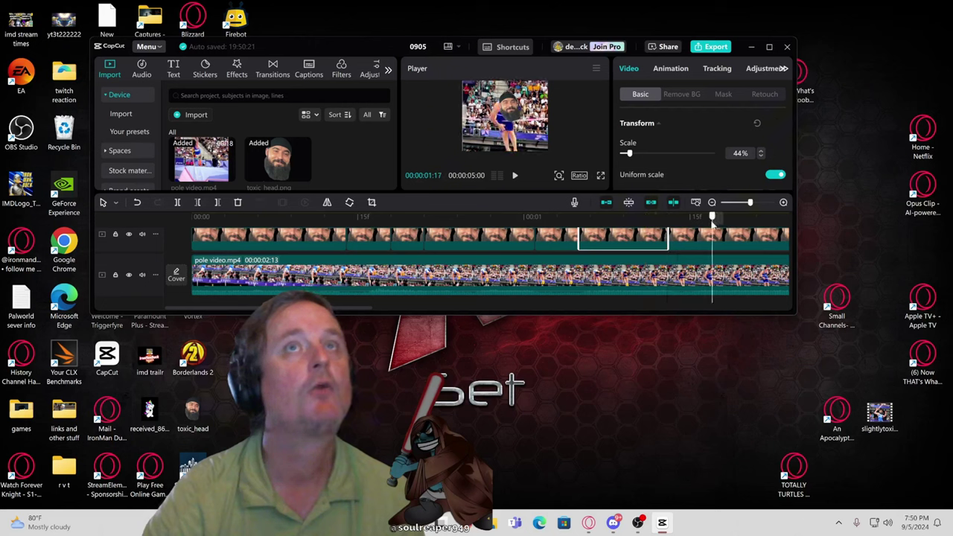
pyautogui.click(710, 244)
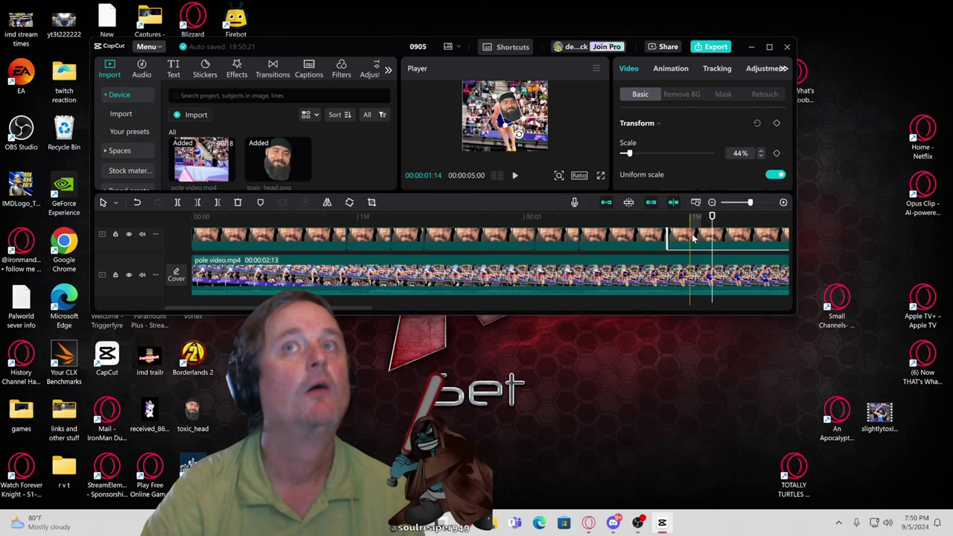
pyautogui.click(177, 202)
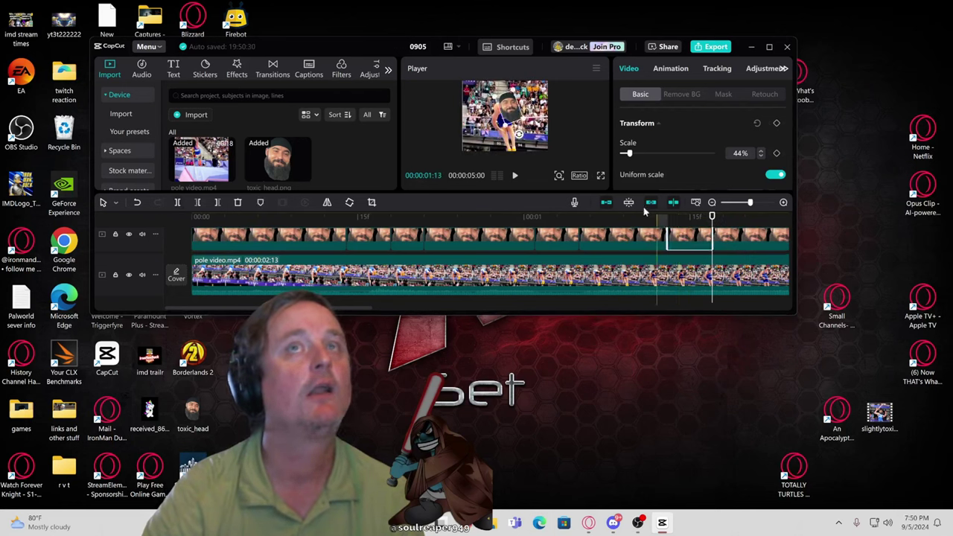
pyautogui.moveTo(523, 121); pyautogui.dragTo(511, 108)
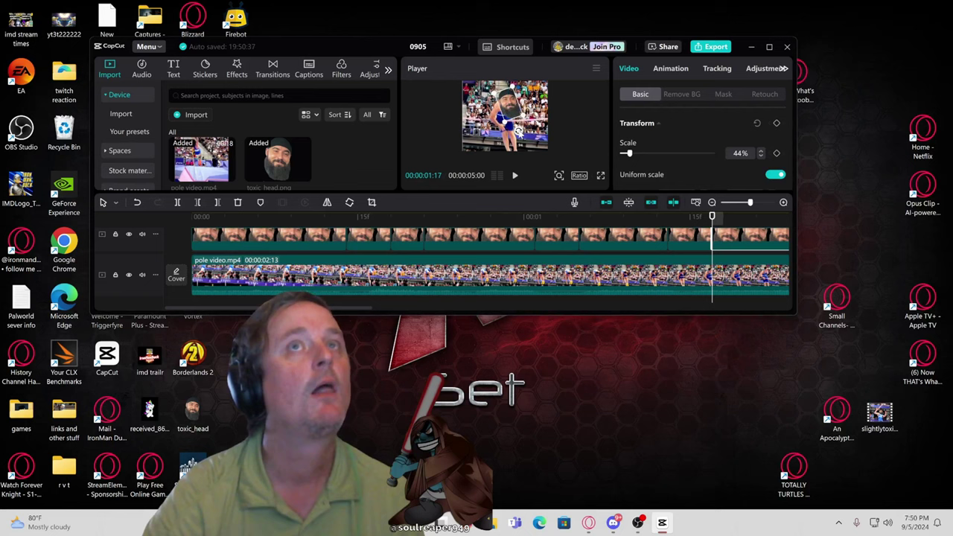
pyautogui.moveTo(514, 111); pyautogui.dragTo(511, 106)
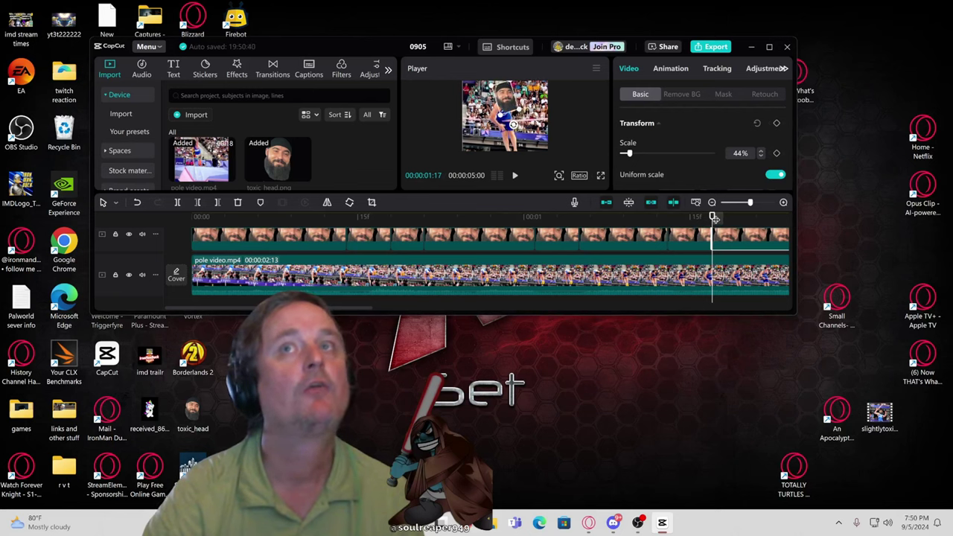
pyautogui.moveTo(714, 217); pyautogui.dragTo(345, 257)
# Step: Advance to about 00:00:02:08 and undo an accidental split of the pole video
pyautogui.click(340, 276)
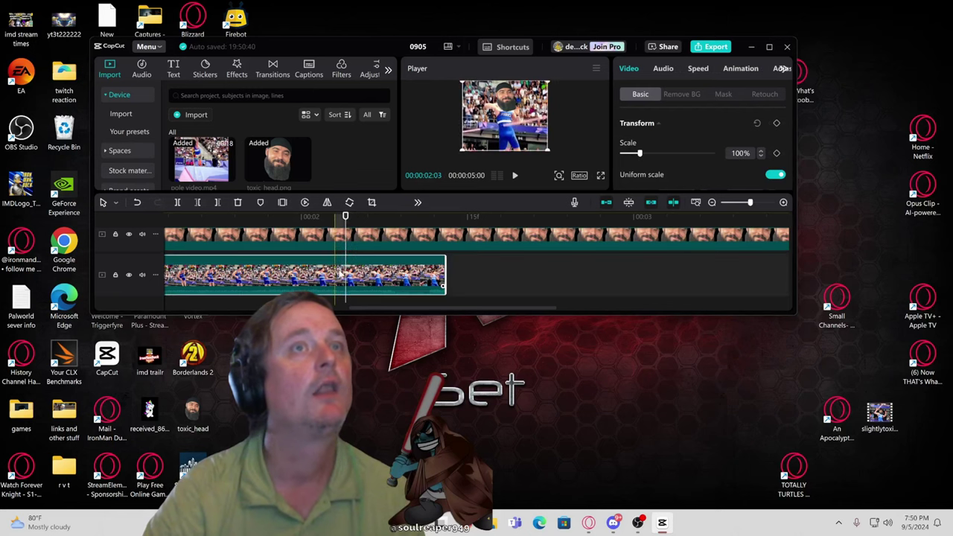
pyautogui.click(177, 202)
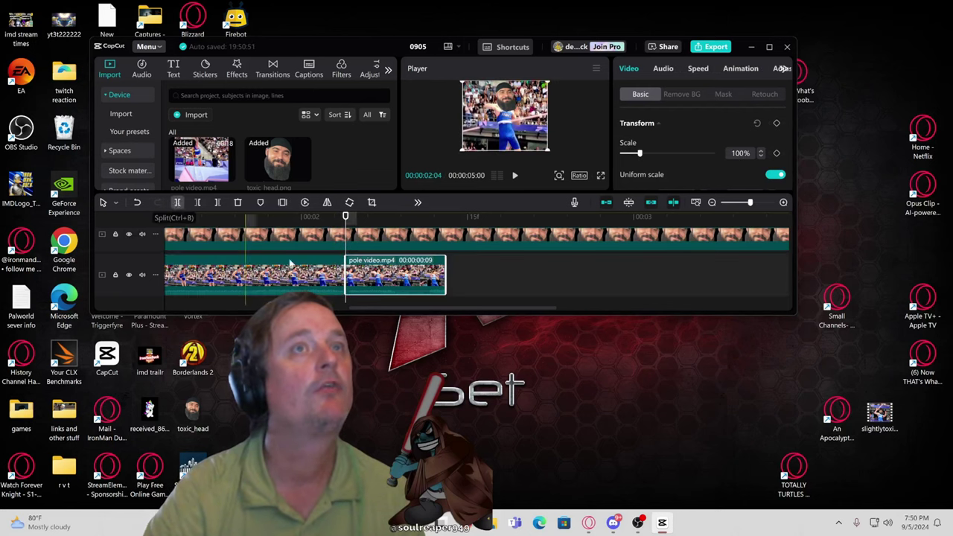
pyautogui.moveTo(348, 246); pyautogui.dragTo(394, 235)
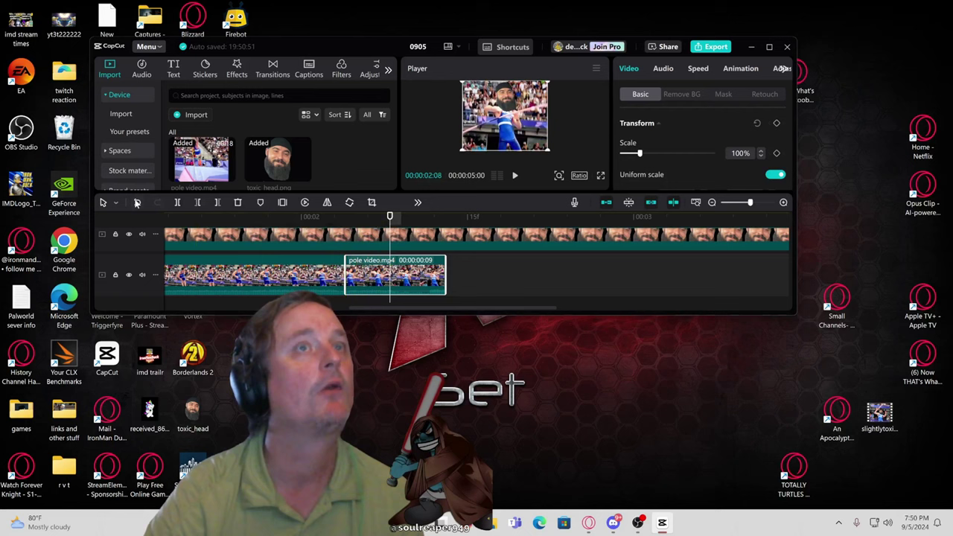
pyautogui.click(139, 203)
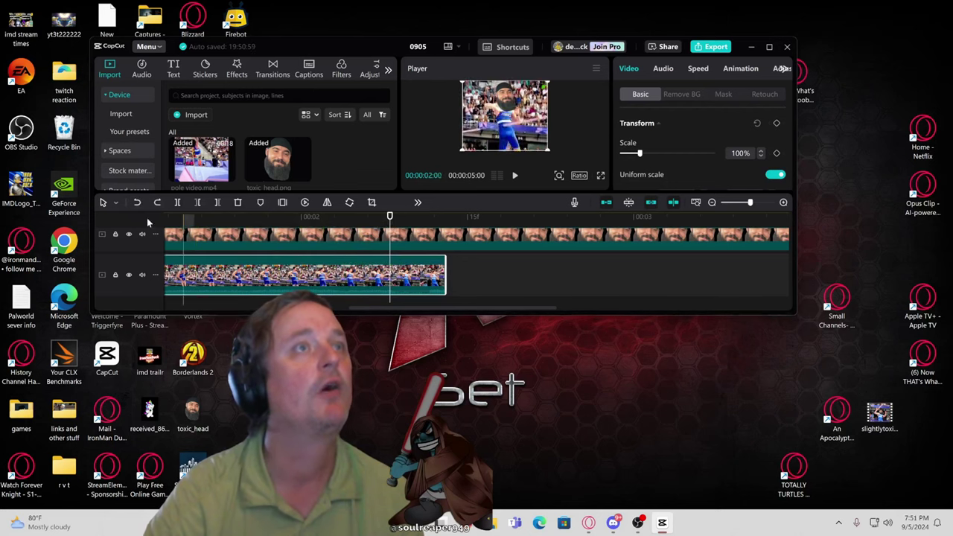
# Step: Split the overlay twice, tilt the middle piece to about 348.5°, and split it where the pole video ends
pyautogui.click(377, 238)
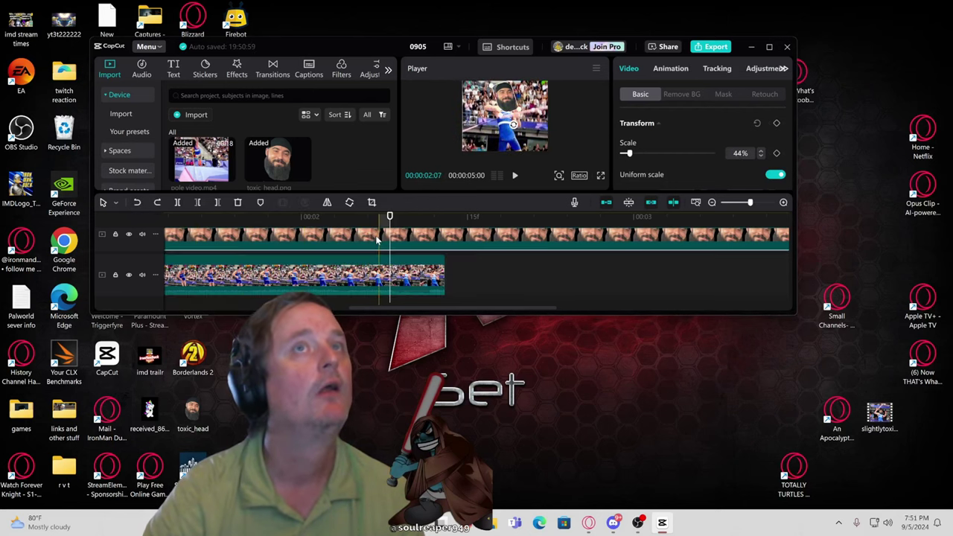
pyautogui.click(178, 202)
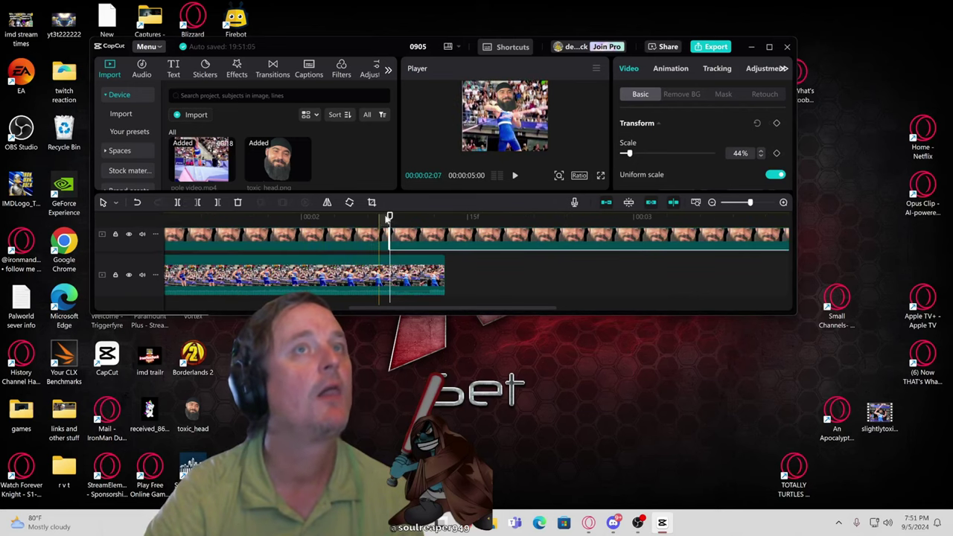
pyautogui.moveTo(391, 218); pyautogui.dragTo(422, 223)
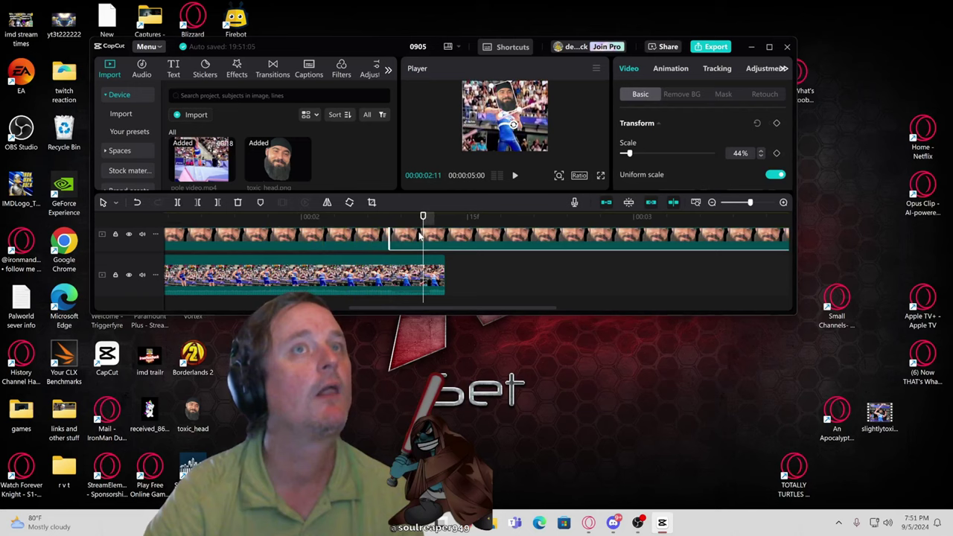
pyautogui.hotkey('ctrl', 'b')
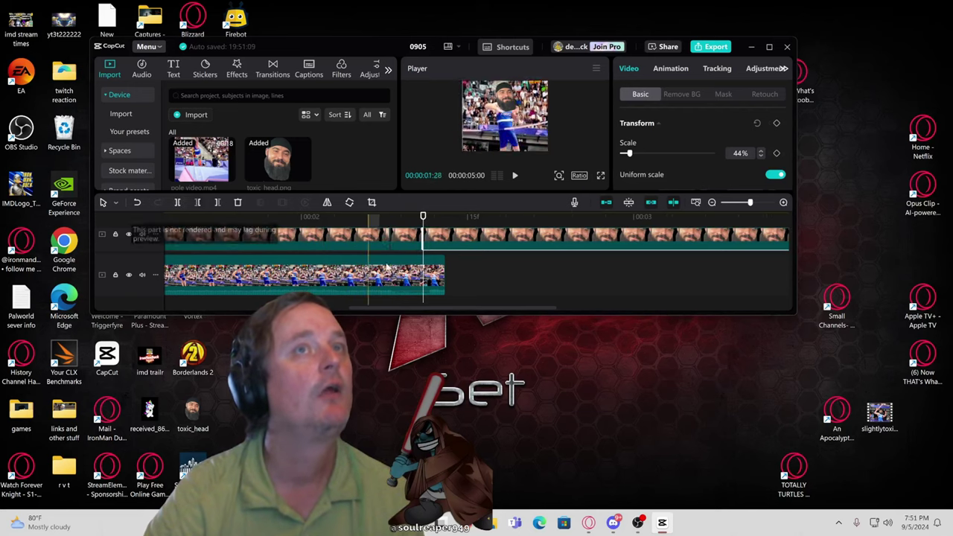
pyautogui.click(412, 246)
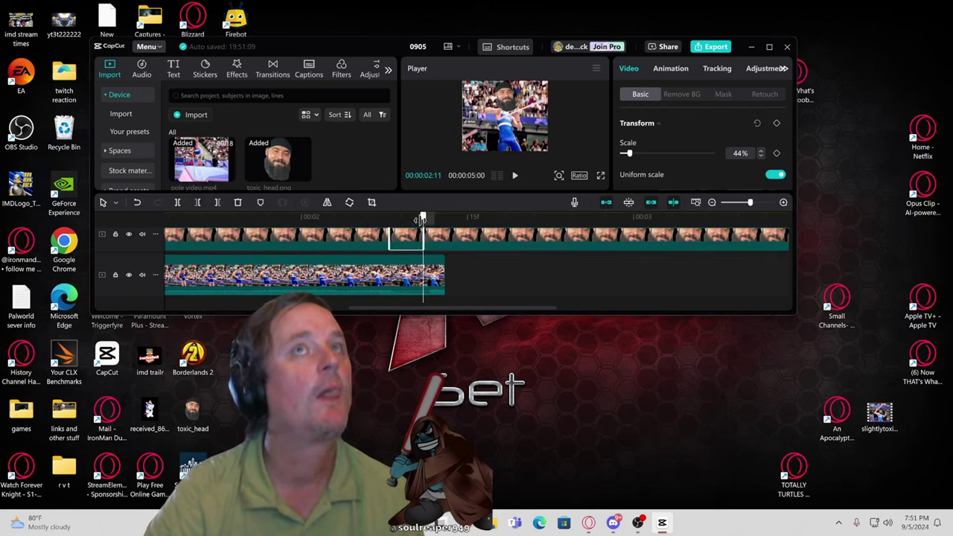
pyautogui.moveTo(514, 125); pyautogui.dragTo(515, 129)
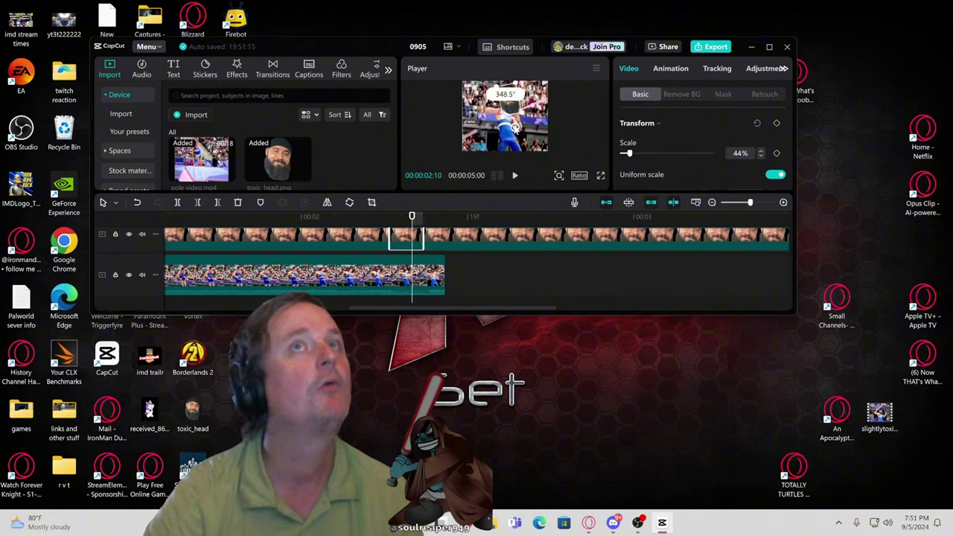
pyautogui.click(446, 217)
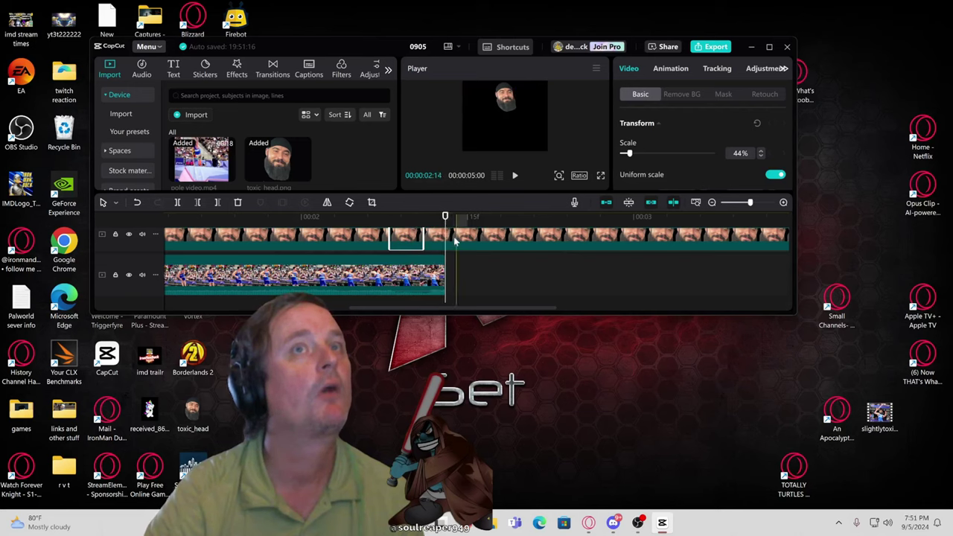
pyautogui.click(177, 202)
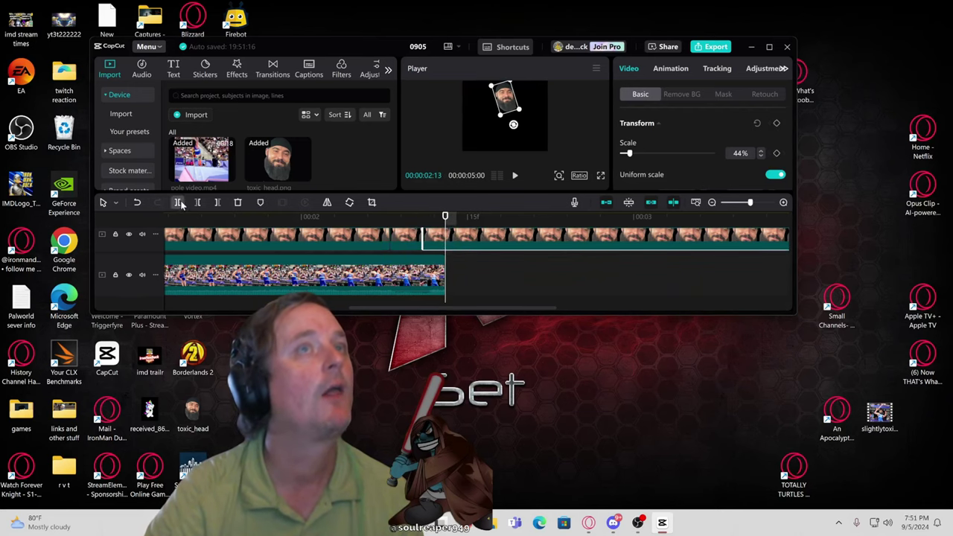
# Step: Delete the overlay piece past 00:00:02:13 and play the edit from the start to check tracking
pyautogui.rightClick(478, 240)
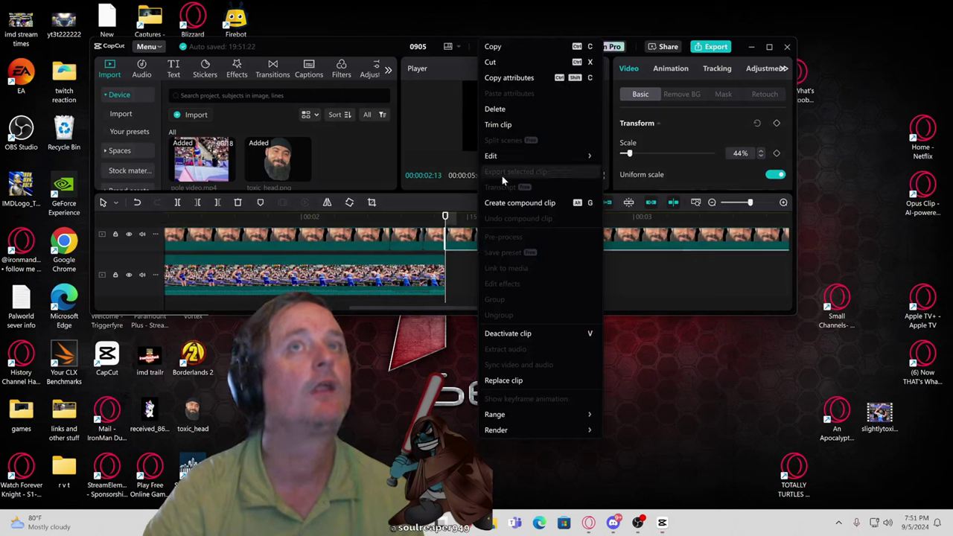
pyautogui.click(495, 109)
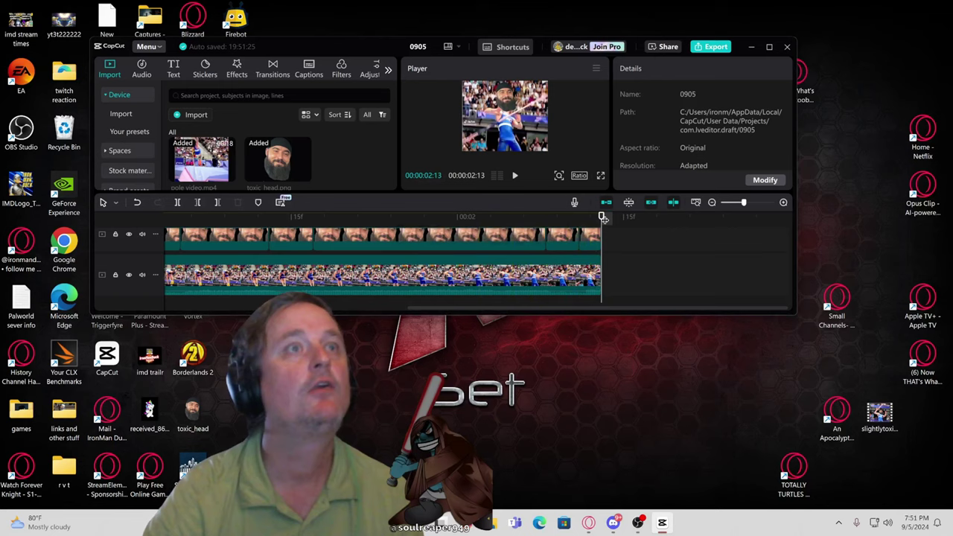
pyautogui.moveTo(603, 218); pyautogui.dragTo(46, 316)
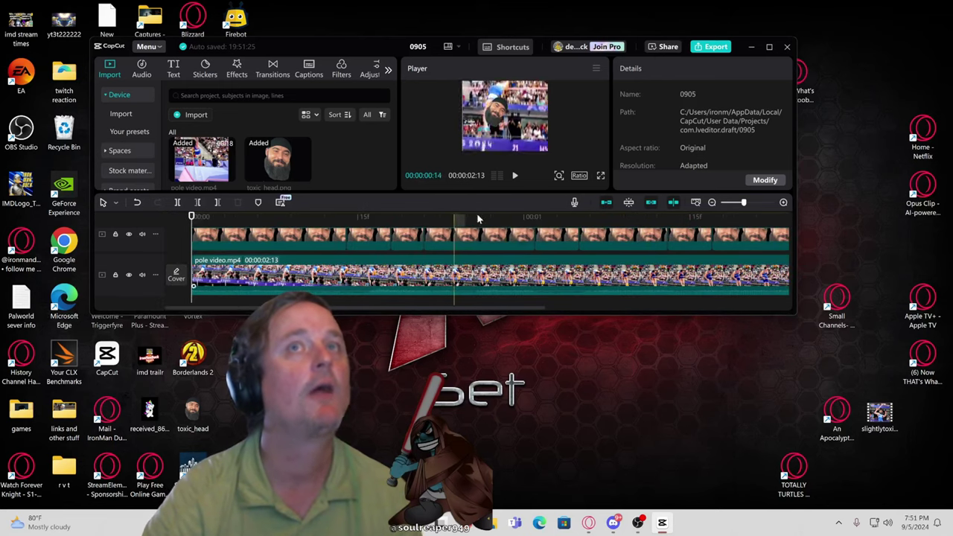
pyautogui.click(515, 177)
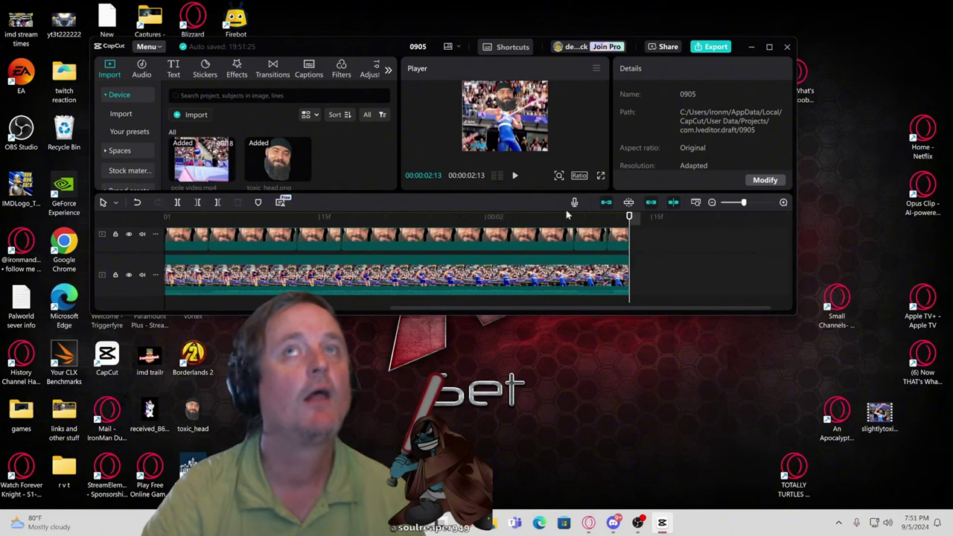
# Step: Drag the pole video's Audio volume down to -∞dB
pyautogui.rightClick(260, 281)
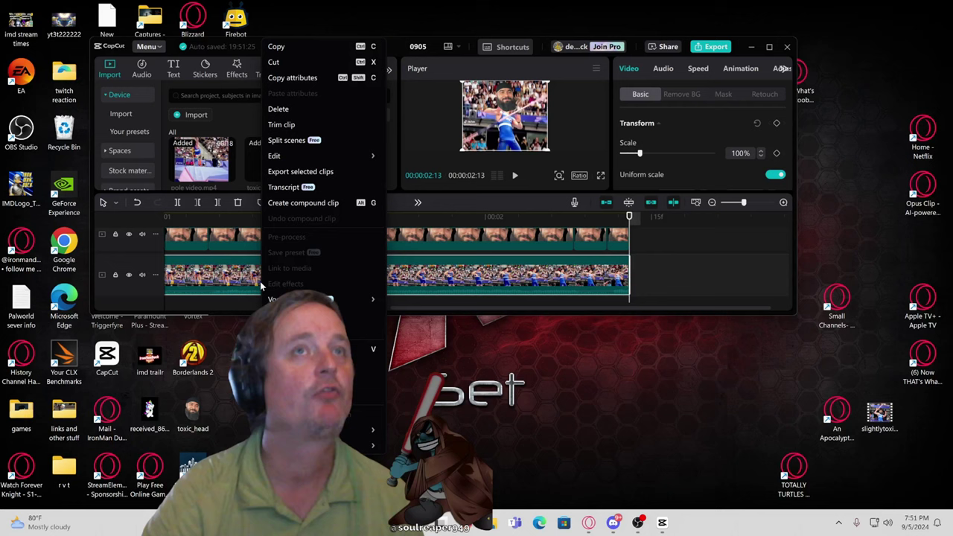
pyautogui.click(663, 73)
pyautogui.click(663, 69)
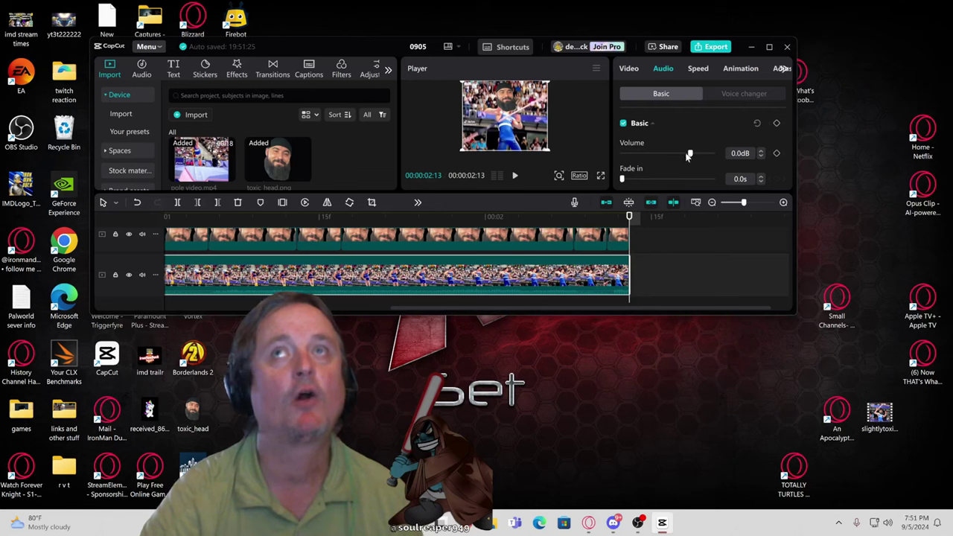
pyautogui.moveTo(689, 155); pyautogui.dragTo(469, 173)
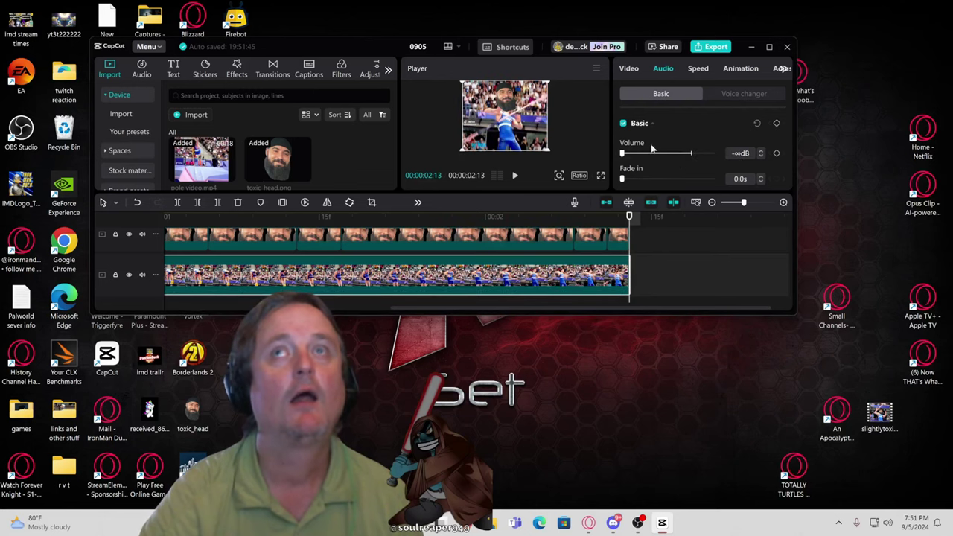